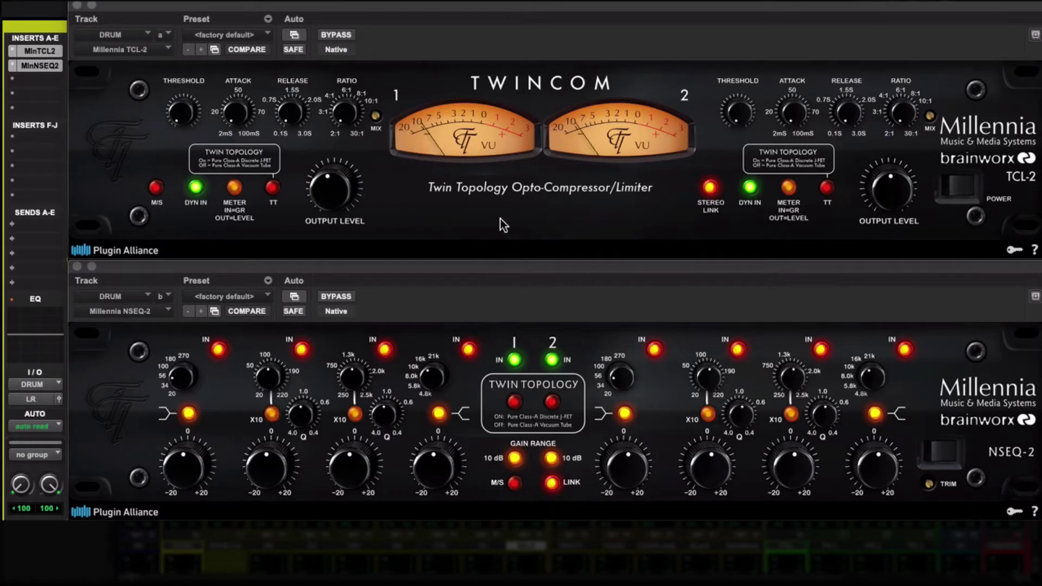
# Switch out the TCL-2 dynamics and both NSEQ-2 channels, and audition the drums while toggling the units' power and insert bypass.
pyautogui.click(196, 192)
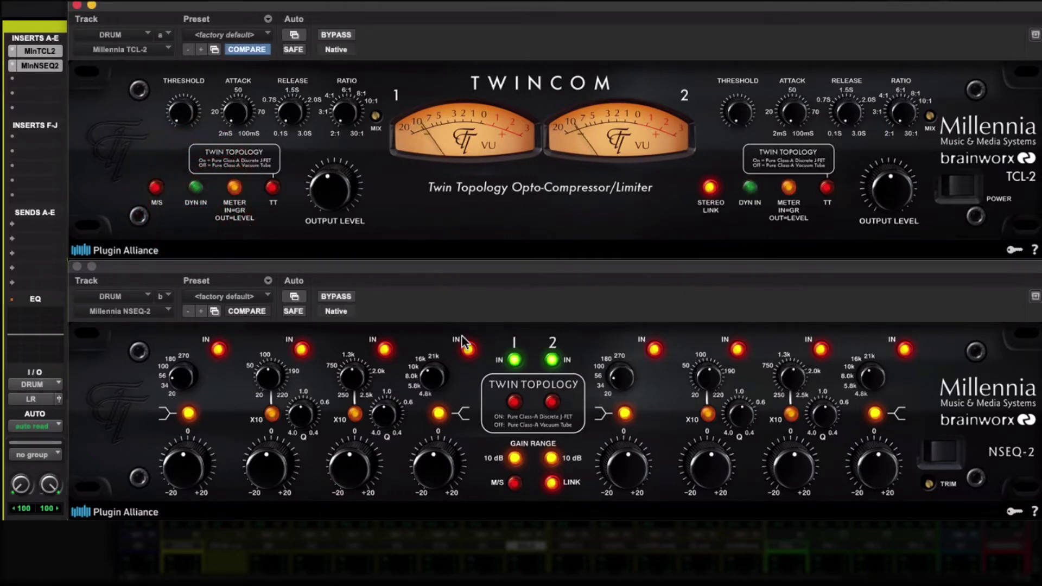
pyautogui.click(515, 361)
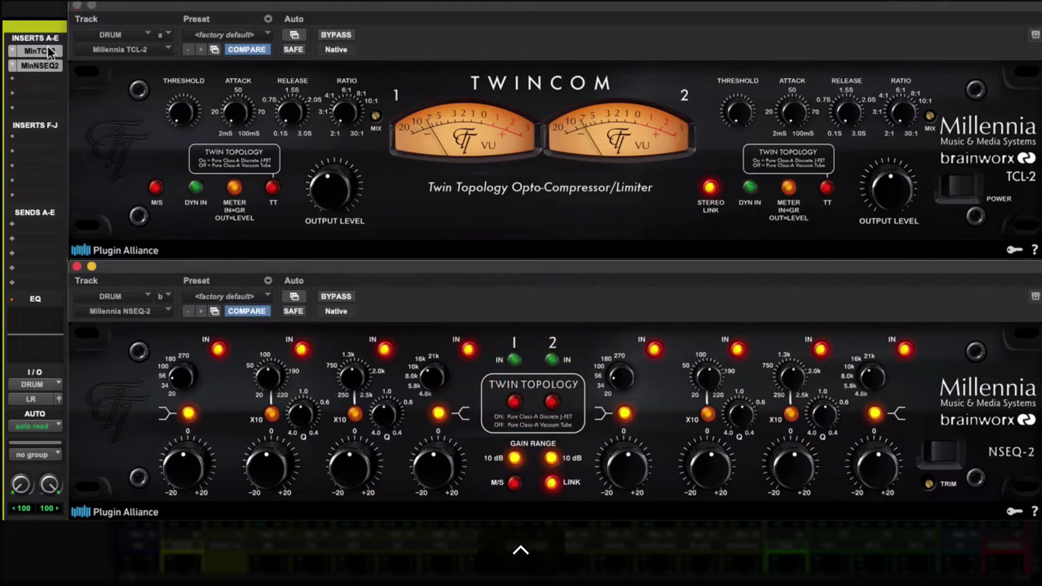
pyautogui.click(951, 188)
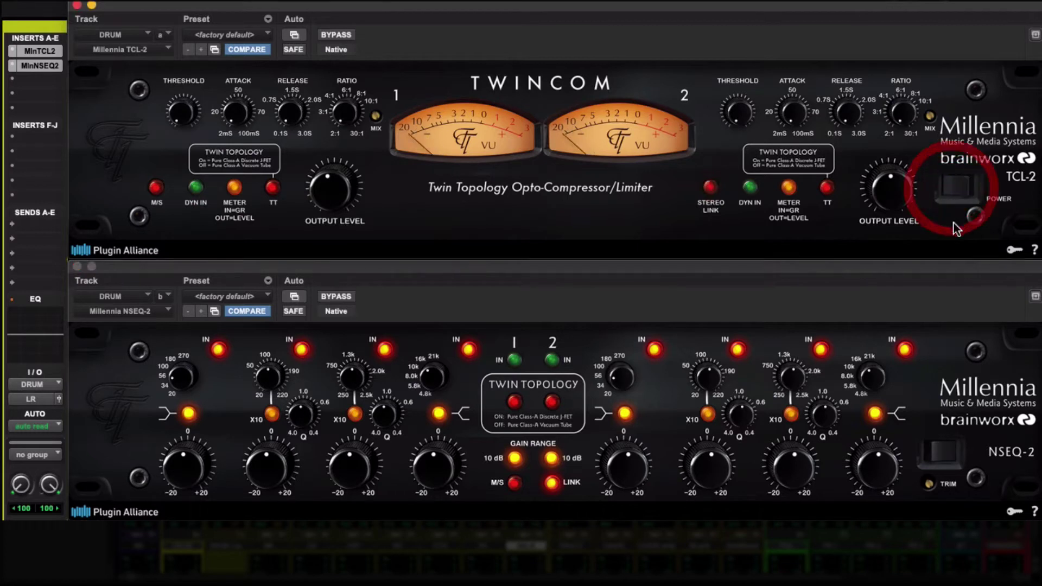
pyautogui.click(943, 452)
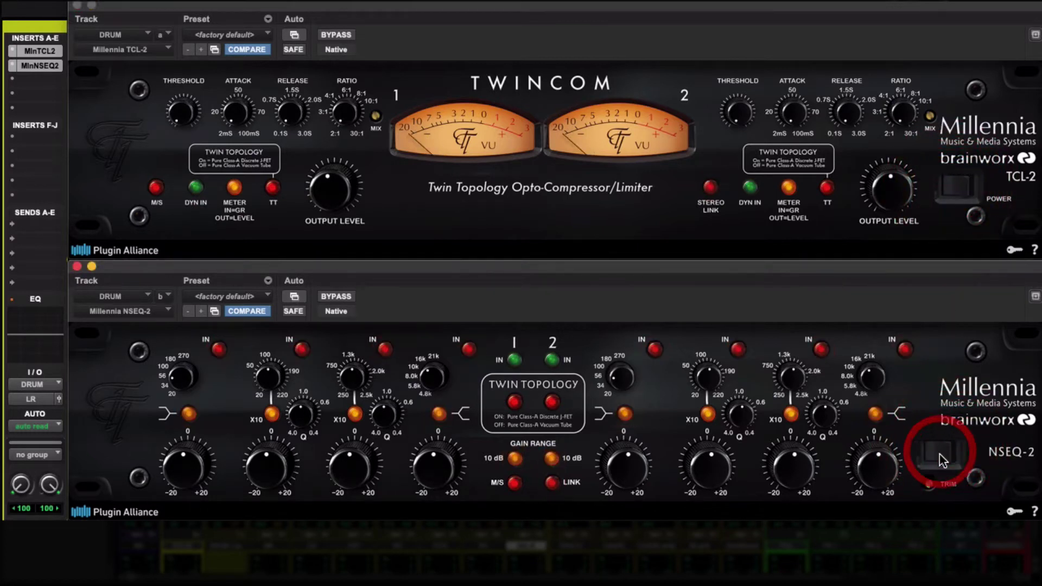
pyautogui.click(940, 454)
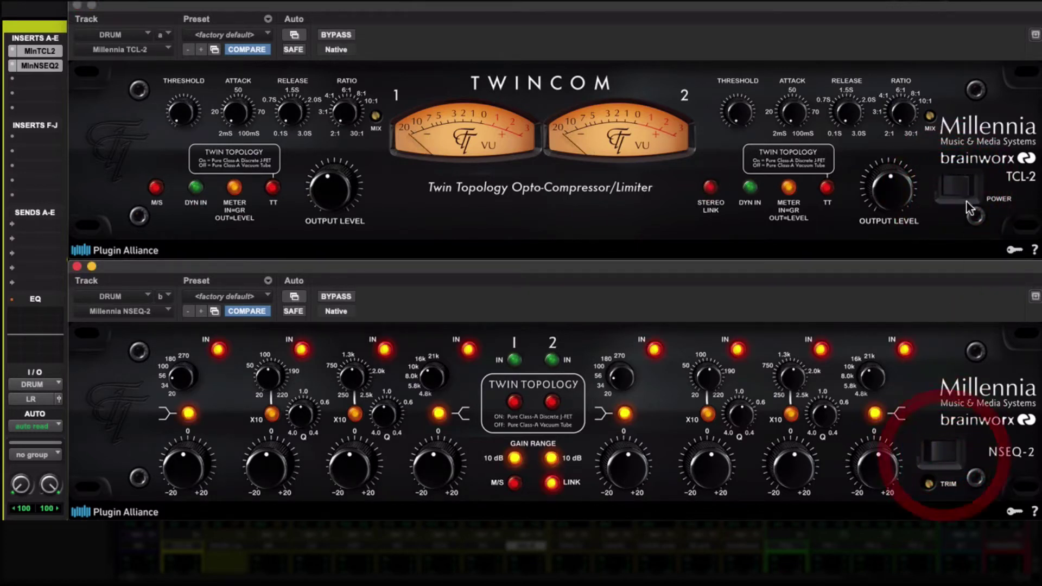
pyautogui.click(956, 188)
pyautogui.keyDown('shift'); pyautogui.keyDown('super'); pyautogui.click(37, 50); pyautogui.keyUp('super'); pyautogui.keyUp('shift')
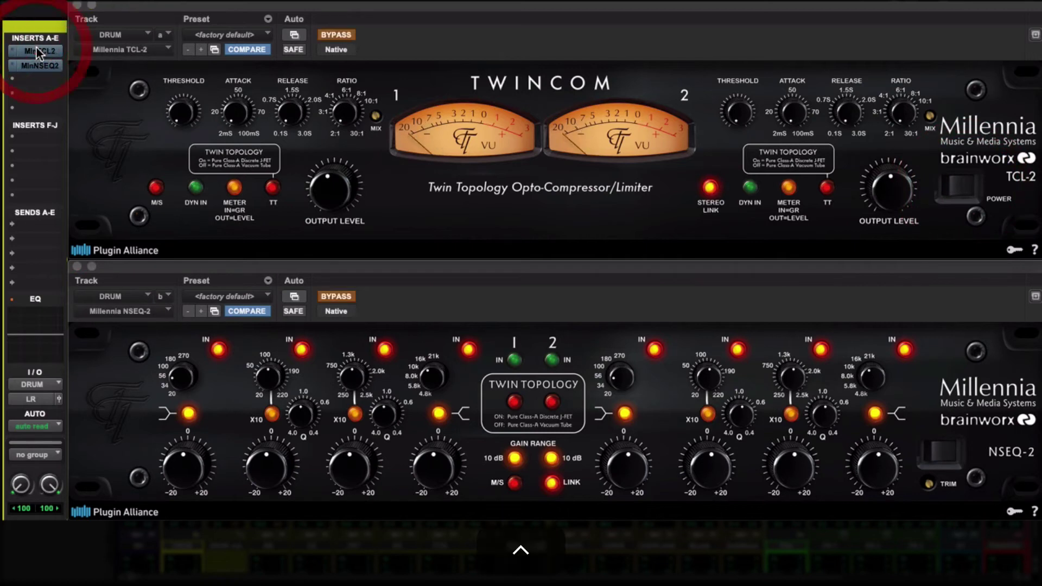
pyautogui.keyDown('shift'); pyautogui.keyDown('super'); pyautogui.click(37, 50); pyautogui.keyUp('super'); pyautogui.keyUp('shift')
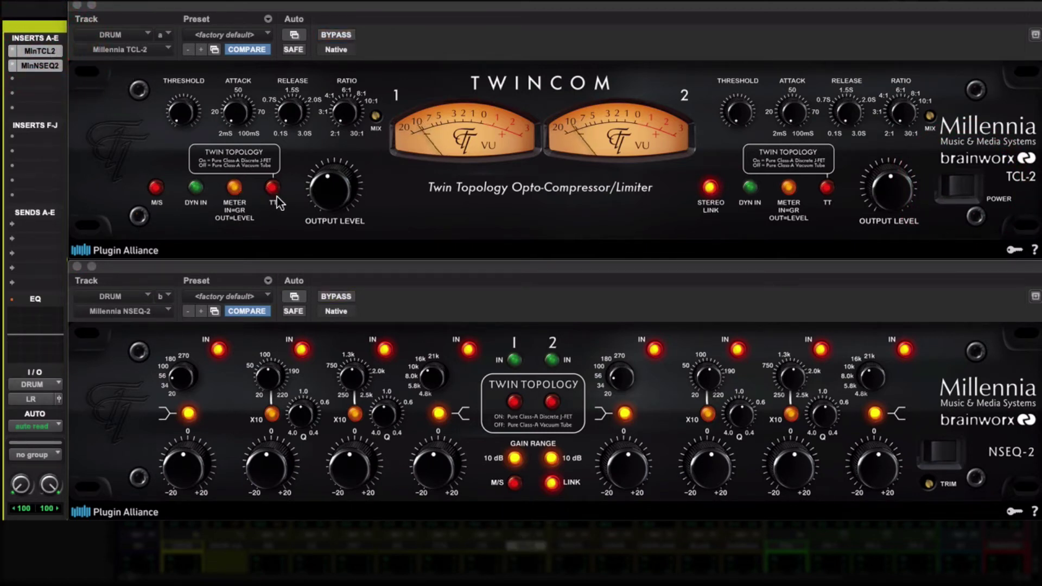
# Engage the TCL-2 dynamics and both NSEQ-2 channels, and compare the drums with the two inserts bypassed and active.
pyautogui.click(194, 187)
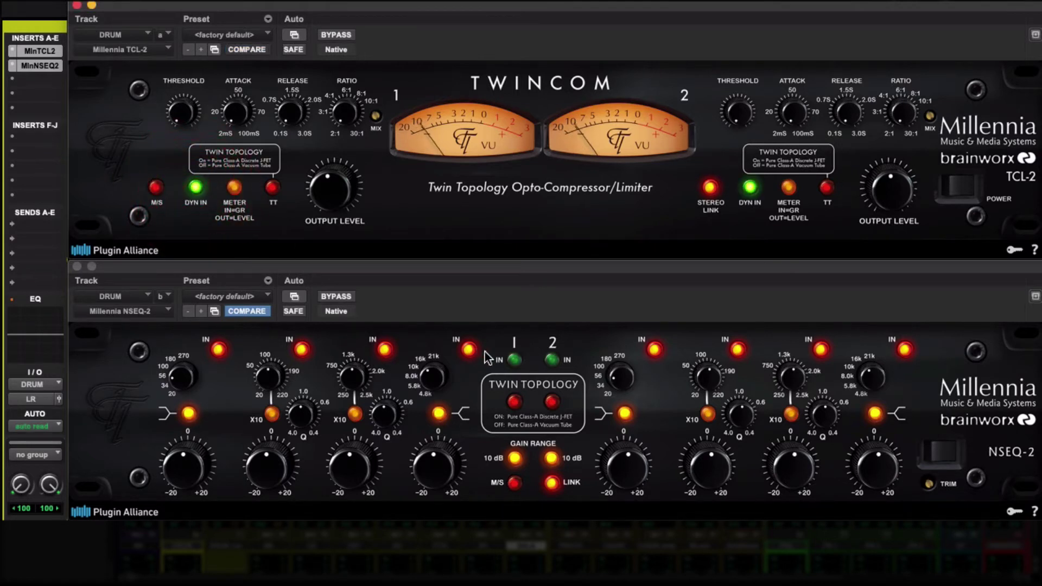
pyautogui.click(515, 361)
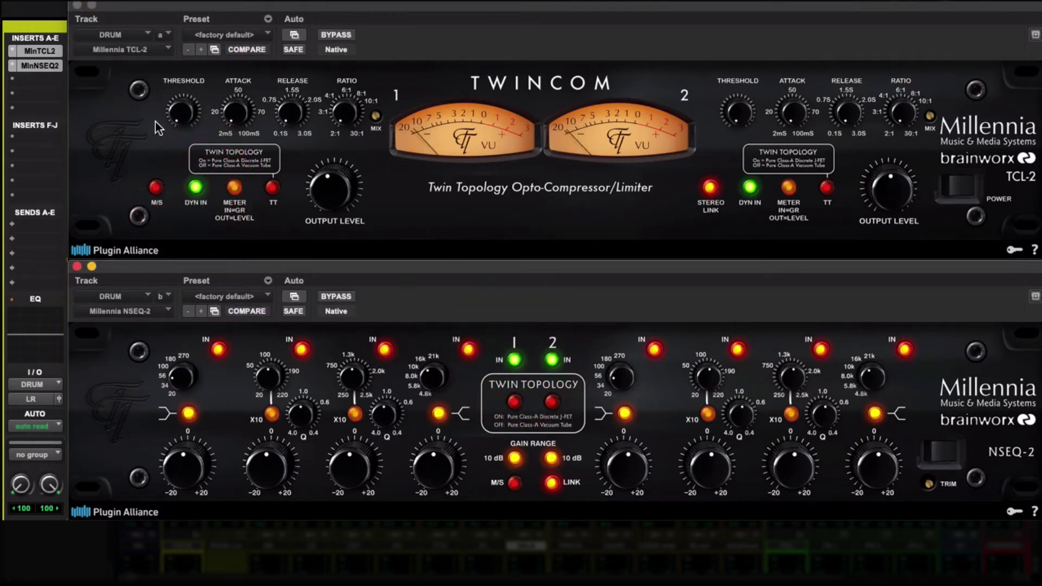
pyautogui.keyDown('shift'); pyautogui.keyDown('super'); pyautogui.click(40, 50); pyautogui.keyUp('super'); pyautogui.keyUp('shift')
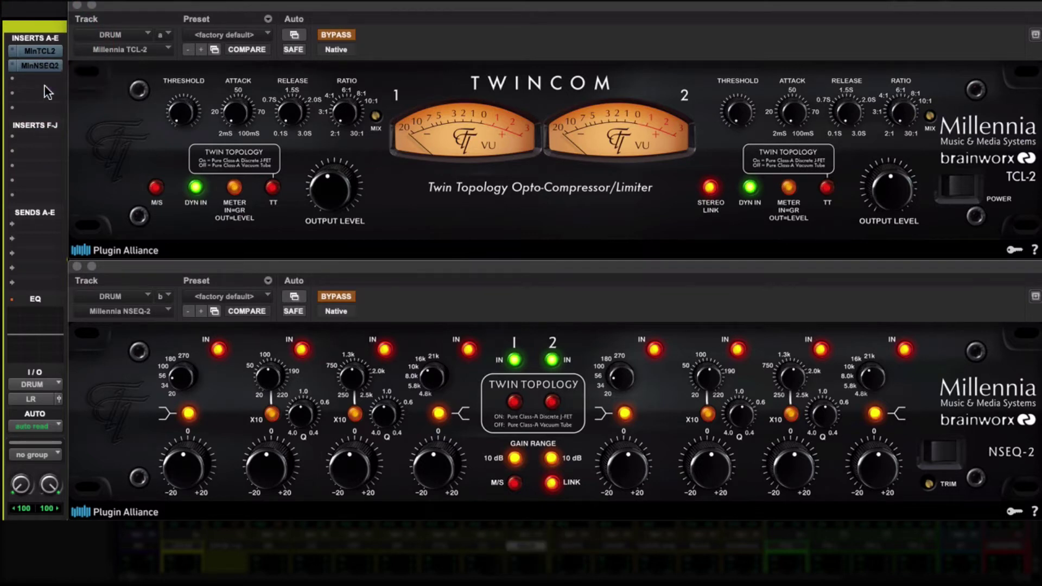
pyautogui.keyDown('shift'); pyautogui.keyDown('super'); pyautogui.click(37, 50); pyautogui.keyUp('super'); pyautogui.keyUp('shift')
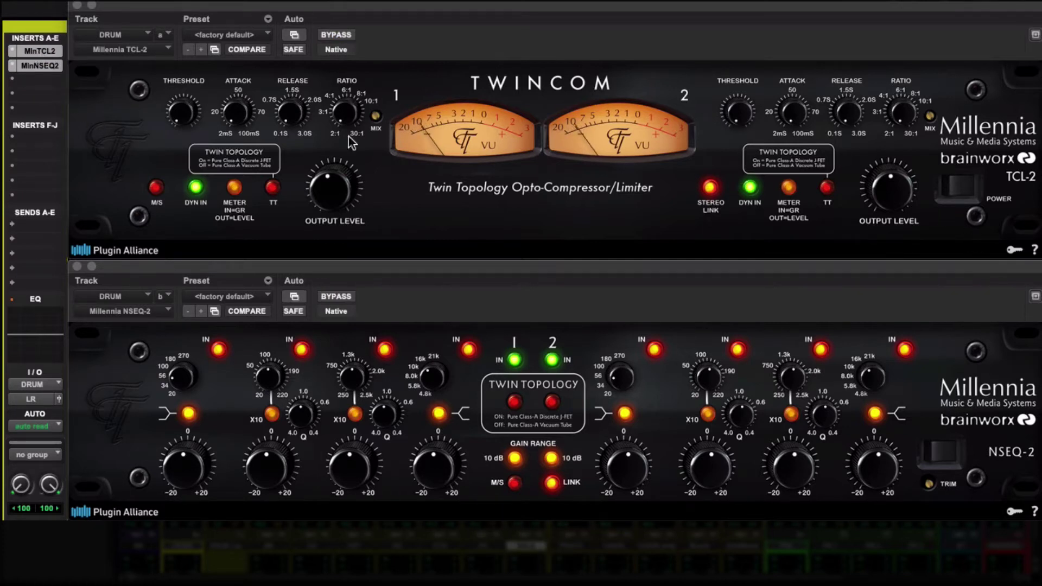
# Adjust the TCL-2 threshold with its meter switched to show gain reduction.
pyautogui.moveTo(183, 114); pyautogui.dragTo(181, 114)
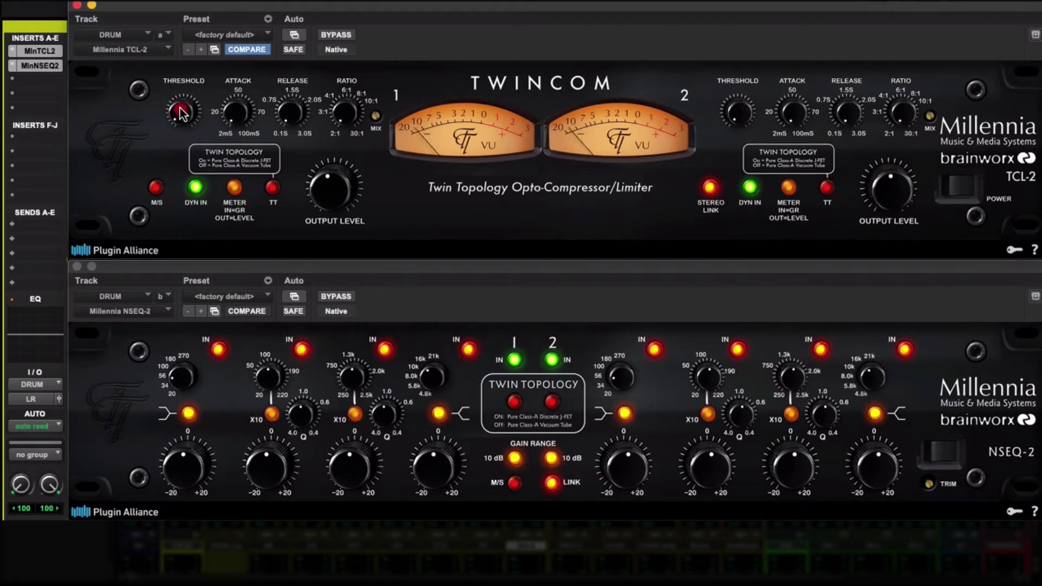
pyautogui.click(241, 188)
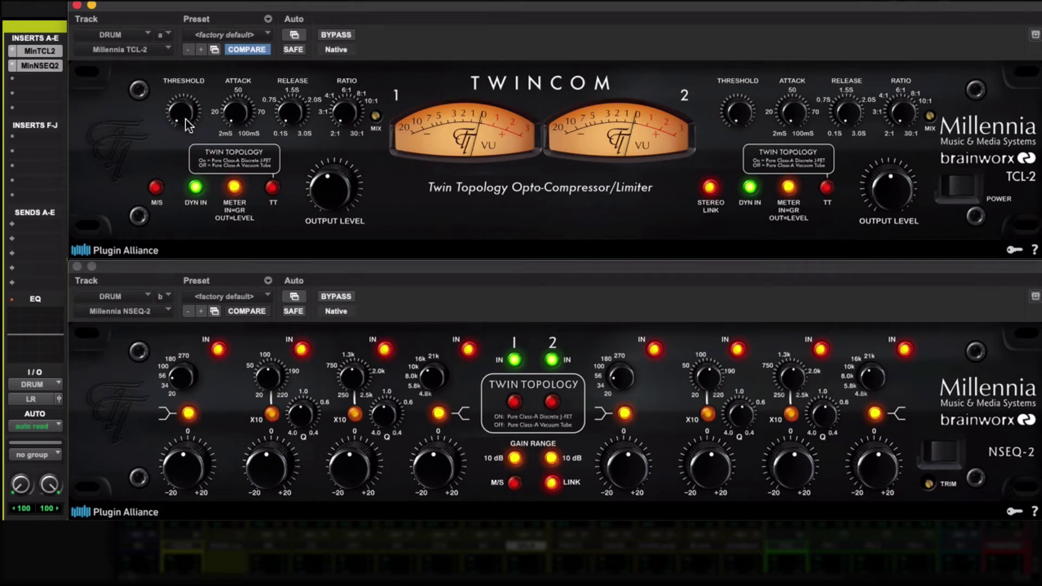
pyautogui.moveTo(179, 109); pyautogui.dragTo(196, 44)
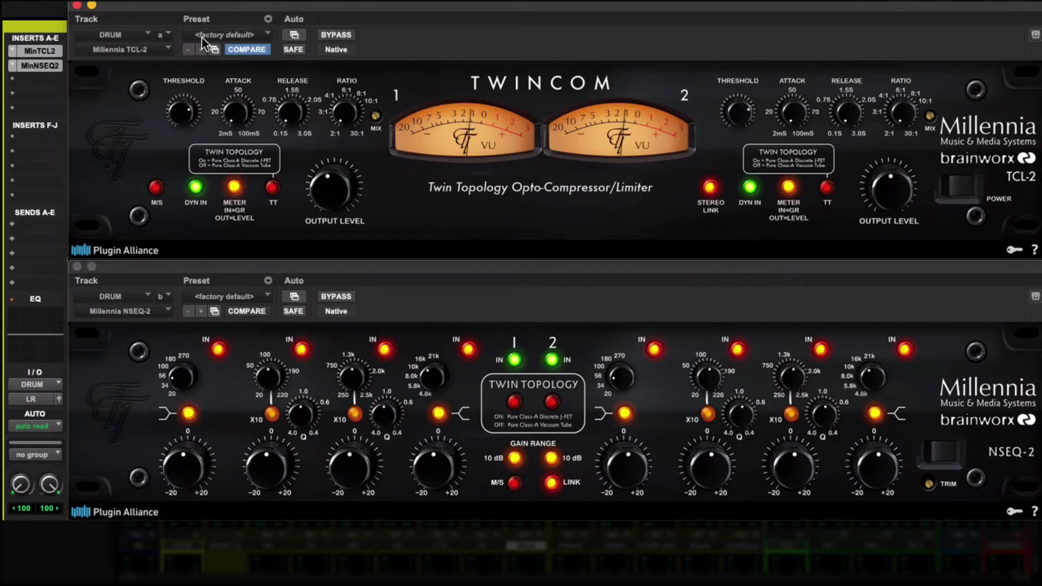
pyautogui.click(201, 37)
# Audition the discrete J-FET topology on the TCL-2 and NSEQ-2, and return both units to vacuum tube.
pyautogui.click(273, 187)
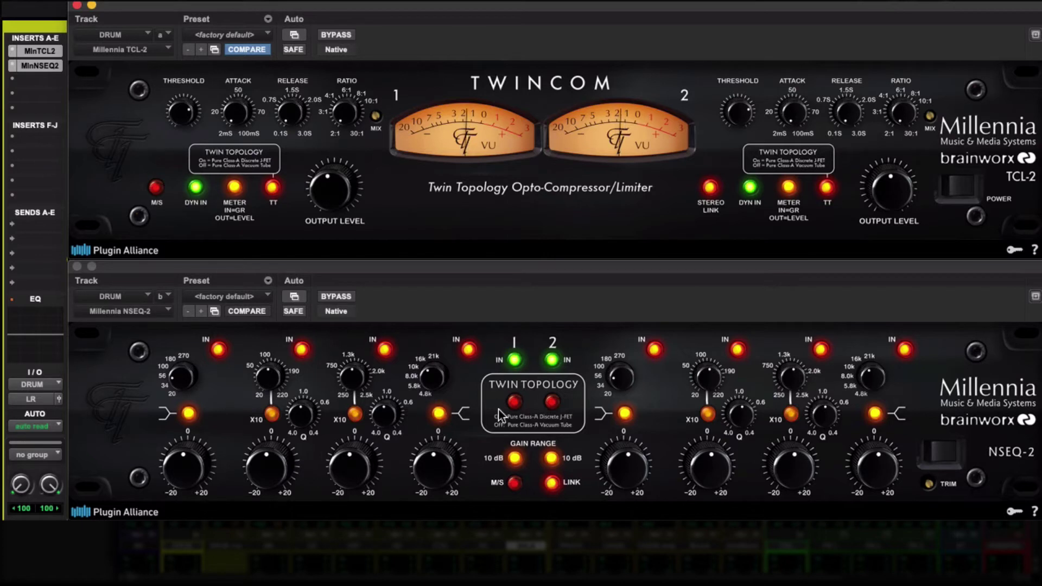
pyautogui.click(514, 401)
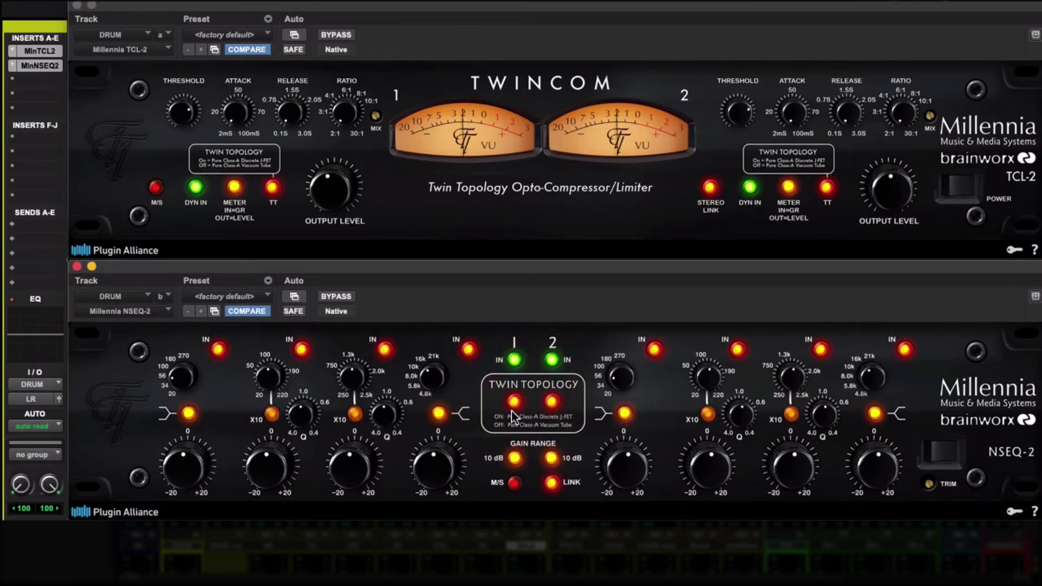
pyautogui.click(513, 402)
pyautogui.click(273, 188)
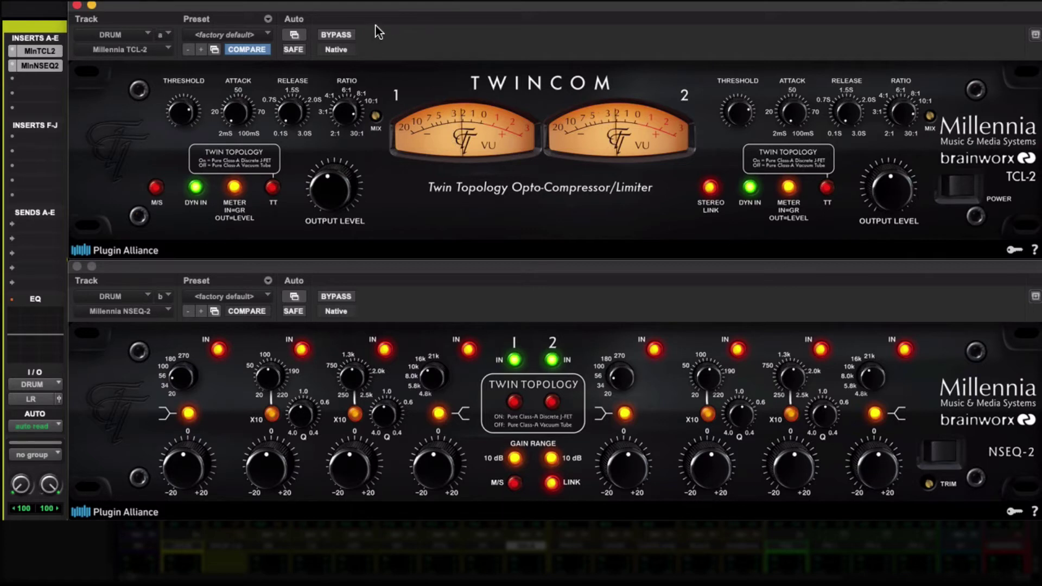
# Fine-tune the TCL-2 threshold and set the compressor's mix to 28 %.
pyautogui.moveTo(376, 25); pyautogui.dragTo(384, 9)
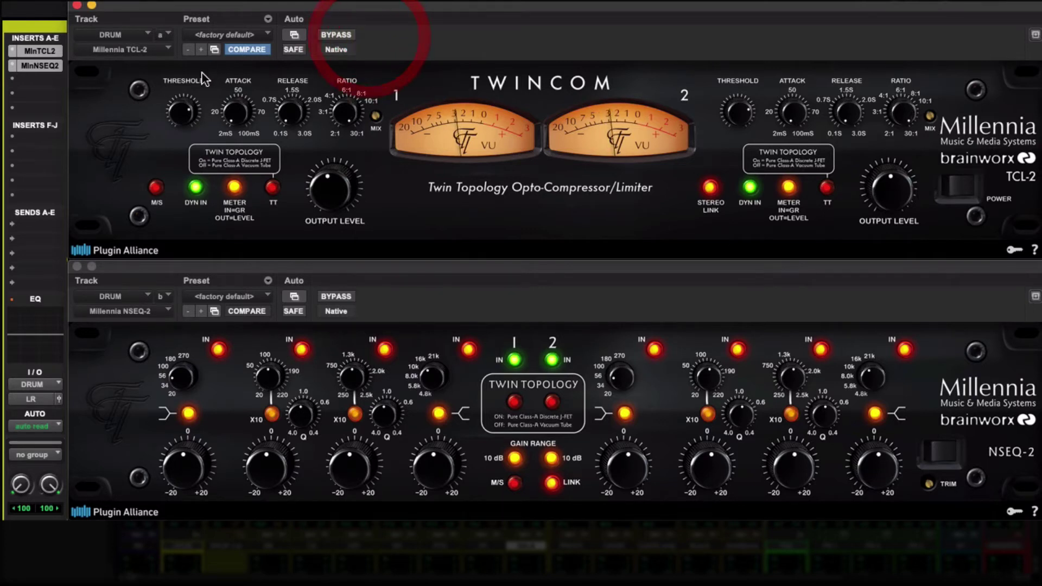
pyautogui.click(180, 117)
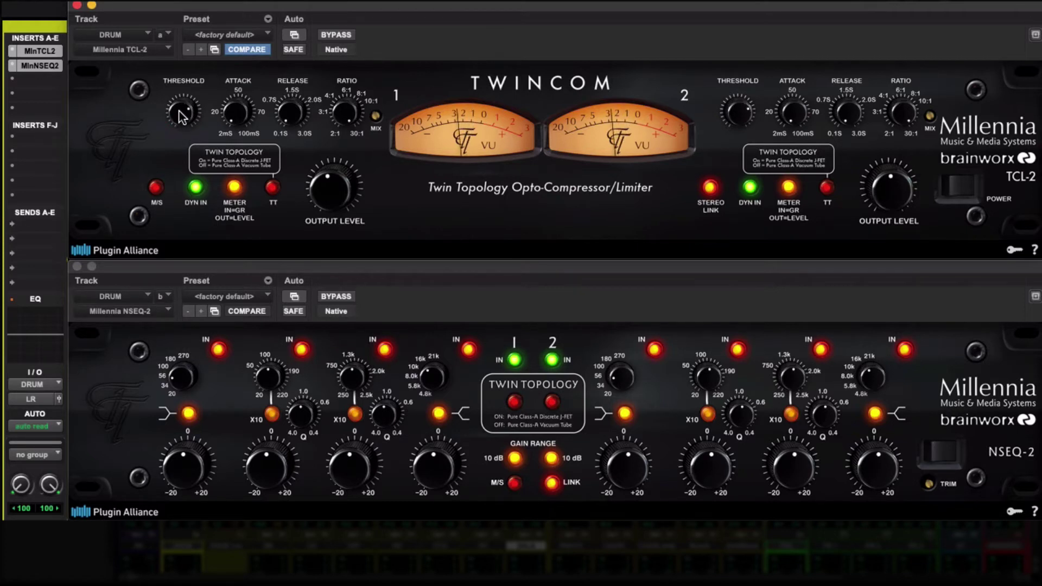
pyautogui.click(180, 117)
pyautogui.click(373, 129)
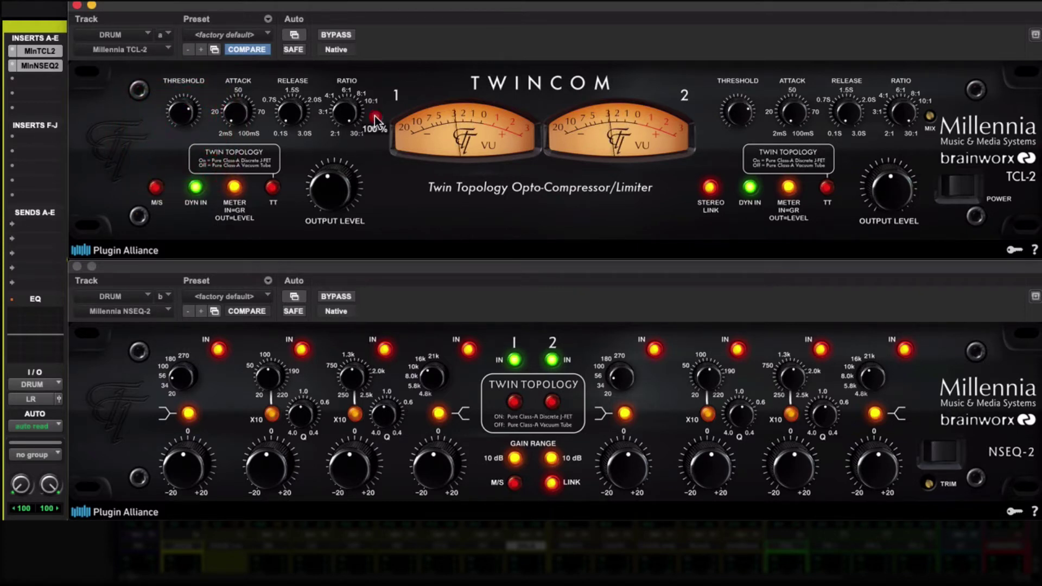
pyautogui.moveTo(373, 133); pyautogui.dragTo(365, 205)
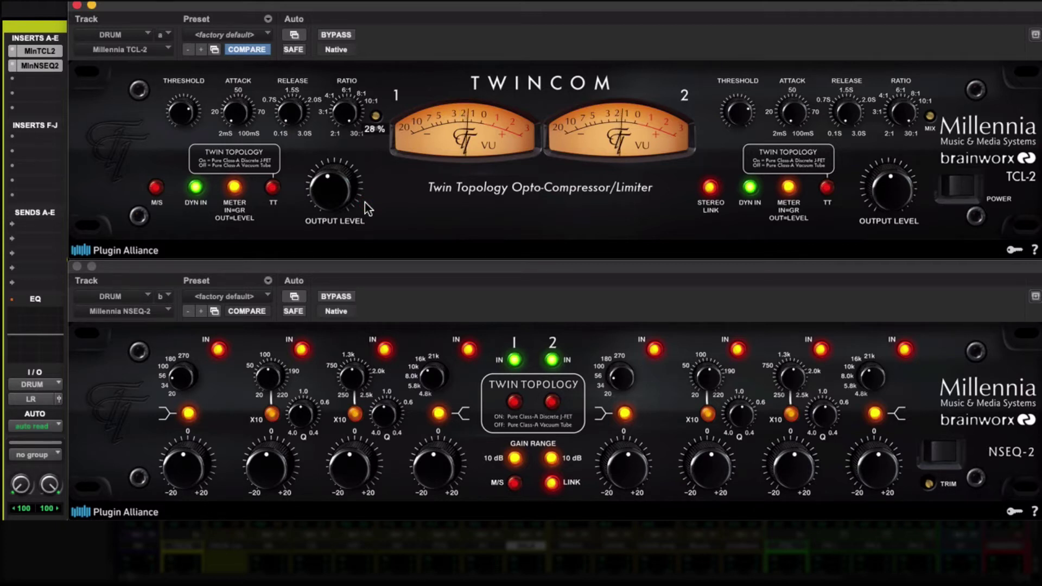
pyautogui.click(365, 202)
# Adjust the TCL-2 channel 1 output level, comparing the processed drums with both inserts bypassed.
pyautogui.keyDown('alt'); pyautogui.keyDown('super'); pyautogui.click(36, 50); pyautogui.keyUp('super'); pyautogui.keyUp('alt')
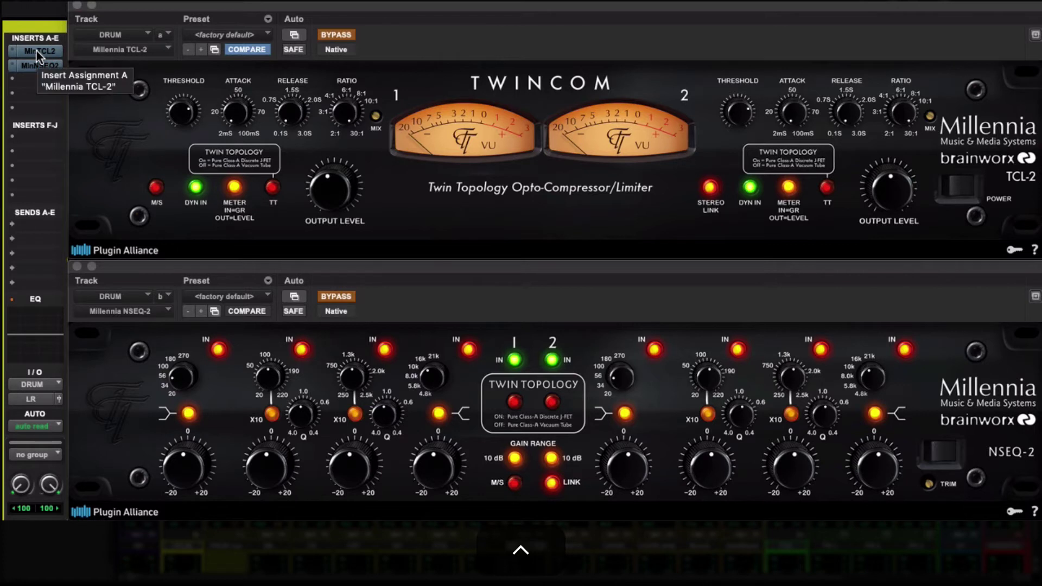
pyautogui.keyDown('alt'); pyautogui.keyDown('super'); pyautogui.click(36, 50); pyautogui.keyUp('super'); pyautogui.keyUp('alt')
pyautogui.moveTo(314, 194); pyautogui.dragTo(319, 191)
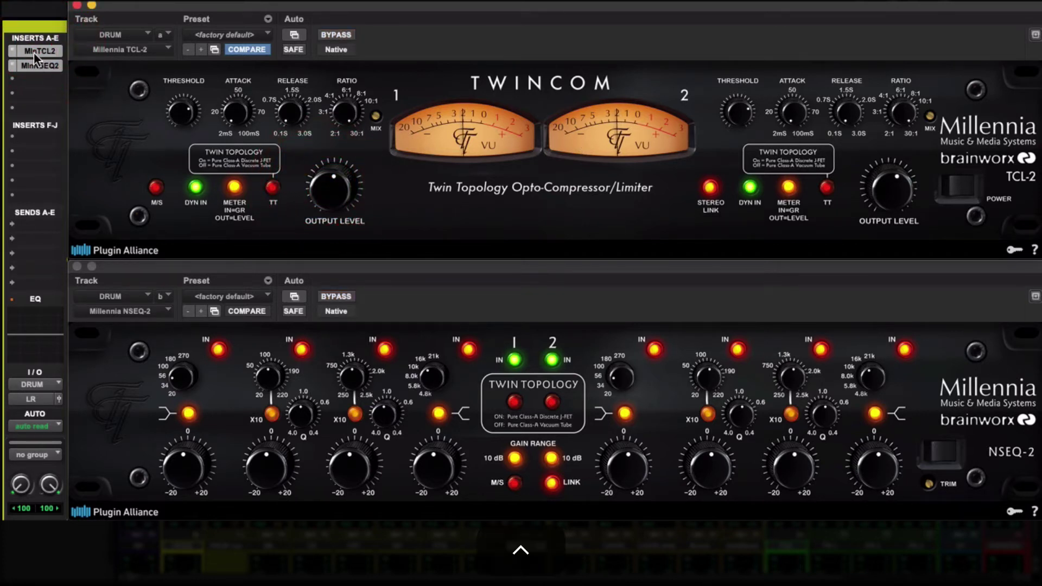
pyautogui.keyDown('alt'); pyautogui.keyDown('super'); pyautogui.click(35, 49); pyautogui.keyUp('super'); pyautogui.keyUp('alt')
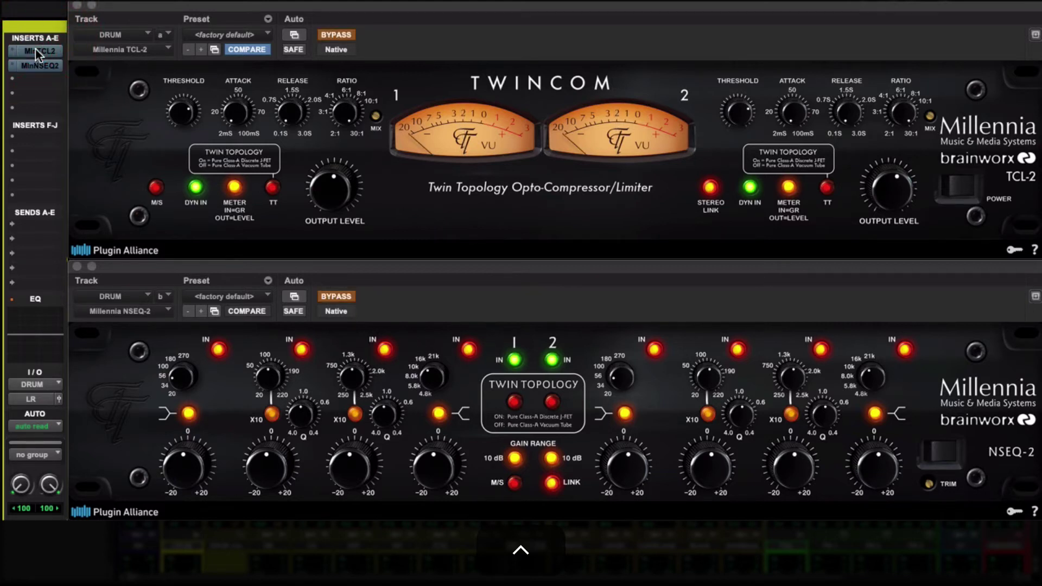
pyautogui.keyDown('alt'); pyautogui.keyDown('super'); pyautogui.click(35, 48); pyautogui.keyUp('super'); pyautogui.keyUp('alt')
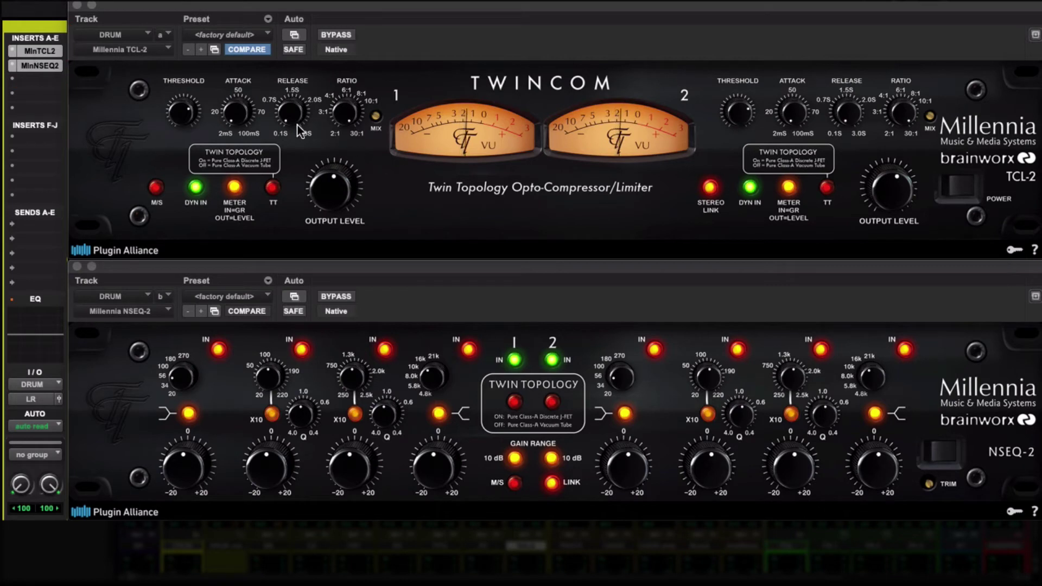
# Adjust the TCL-2 attack, and compare the drums with the compressor powered off and with both inserts bypassed.
pyautogui.click(236, 113)
pyautogui.moveTo(236, 113); pyautogui.dragTo(241, 92)
pyautogui.click(947, 191)
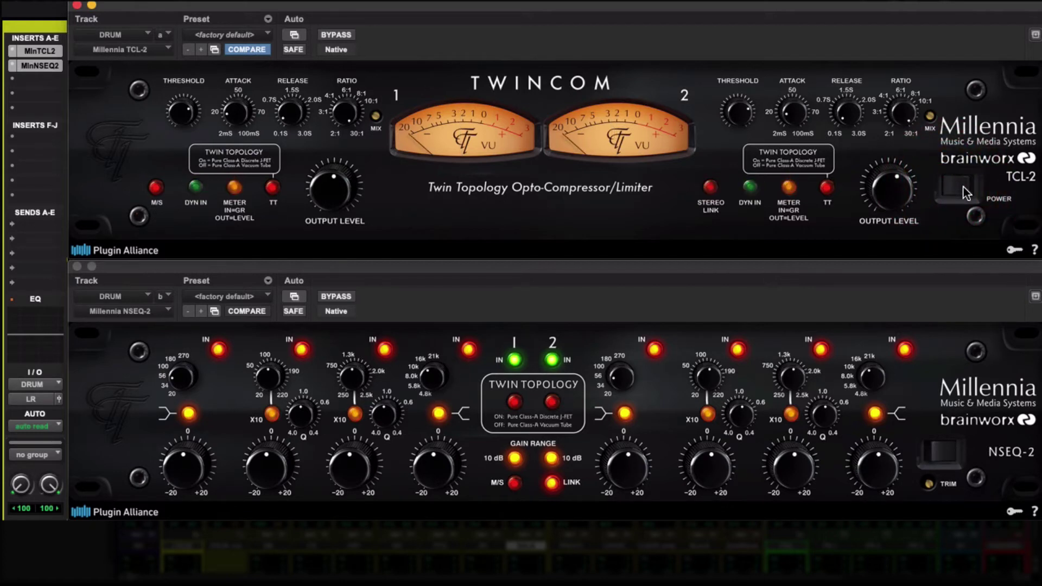
pyautogui.click(965, 191)
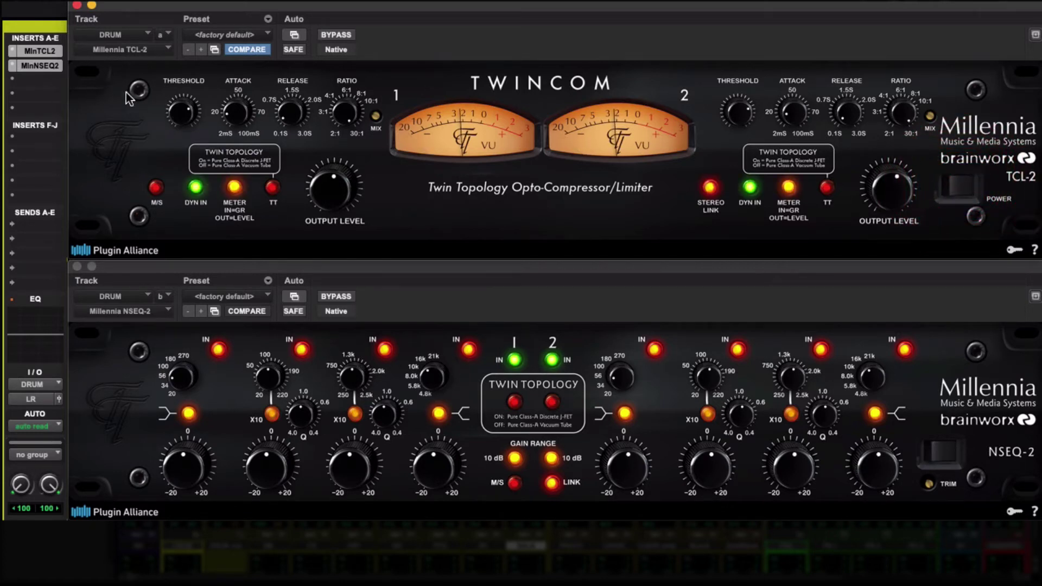
pyautogui.keyDown('super'); pyautogui.click(42, 47); pyautogui.keyUp('super')
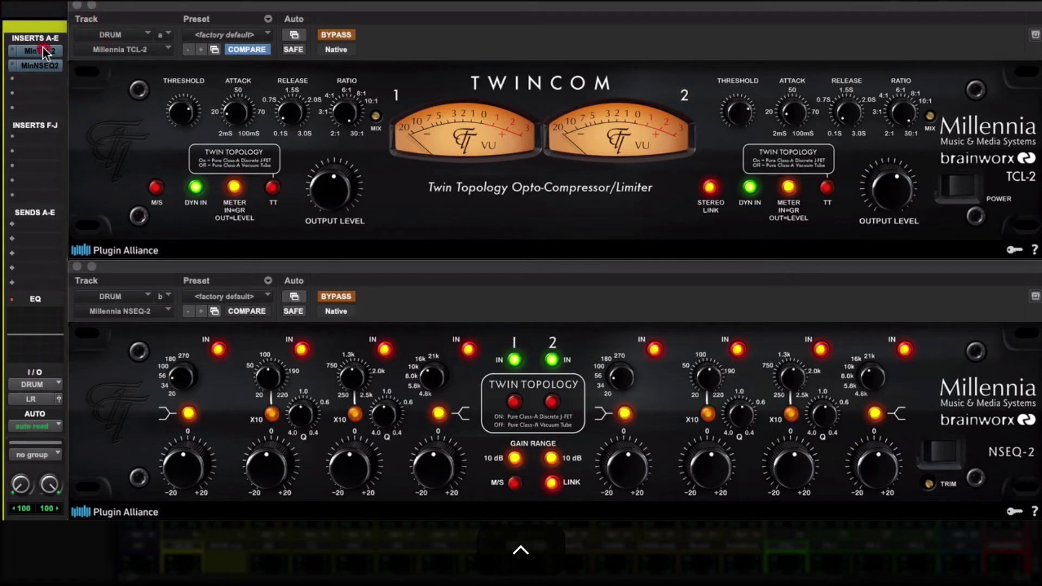
pyautogui.keyDown('super'); pyautogui.click(42, 48); pyautogui.keyUp('super')
# Compare the TCL-2's J-FET topology against the bypassed drums, and return the compressor to vacuum tube.
pyautogui.click(272, 188)
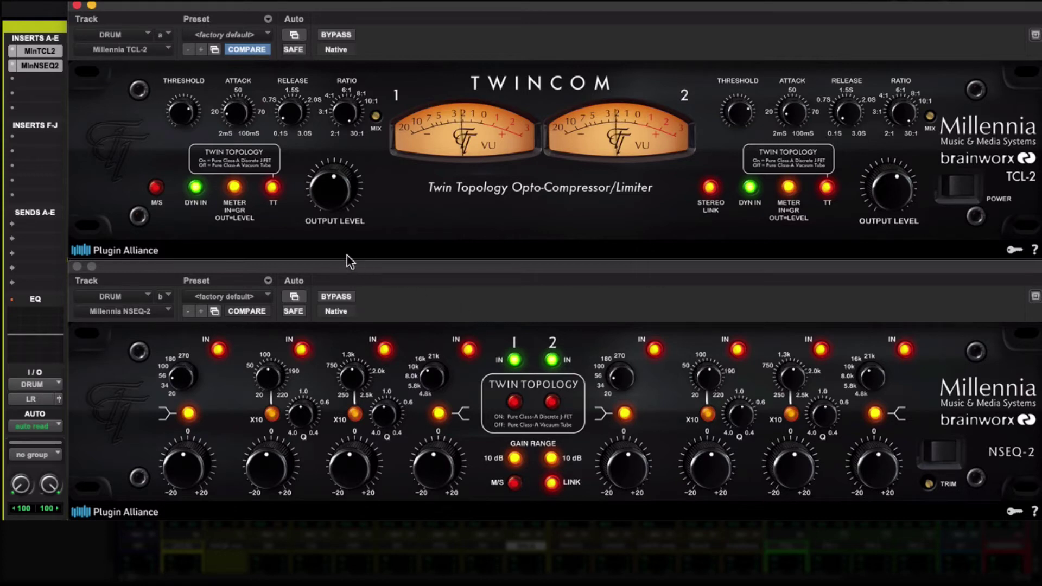
pyautogui.keyDown('super'); pyautogui.click(33, 47); pyautogui.keyUp('super')
pyautogui.keyDown('super'); pyautogui.click(34, 47); pyautogui.keyUp('super')
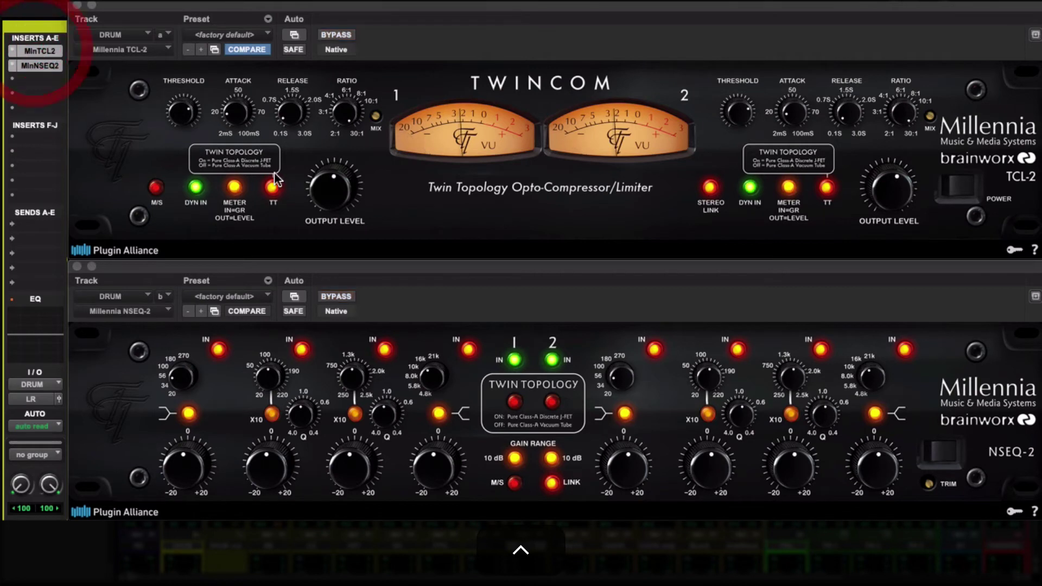
pyautogui.click(272, 187)
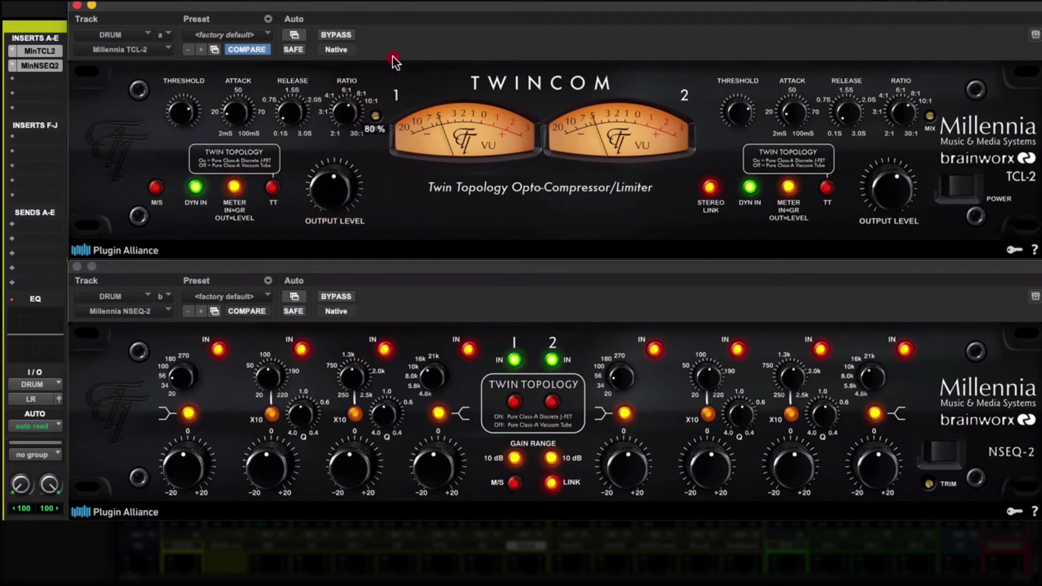
# Raise the TCL-2 mix and rebalance its output level by comparing the drums with both inserts bypassed.
pyautogui.click(404, 8)
pyautogui.click(326, 168)
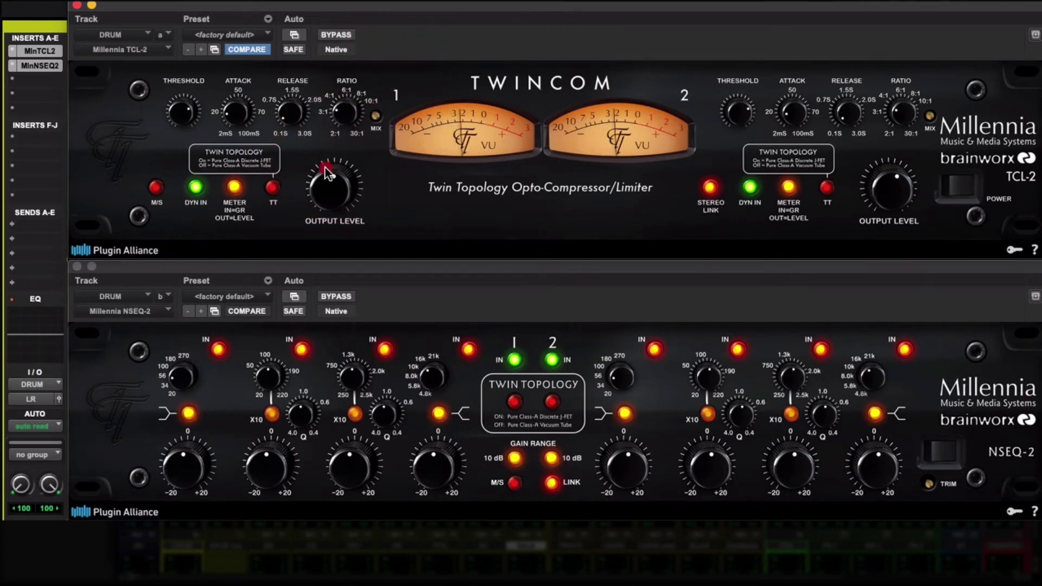
pyautogui.moveTo(326, 188); pyautogui.dragTo(337, 234)
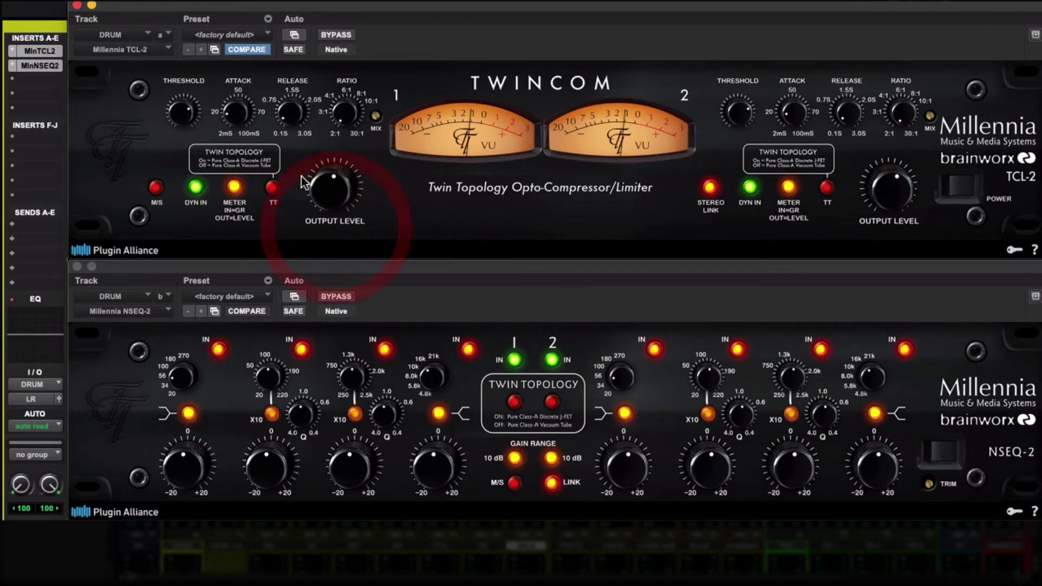
pyautogui.keyDown('super'); pyautogui.click(45, 49); pyautogui.keyUp('super')
pyautogui.keyDown('super'); pyautogui.click(46, 48); pyautogui.keyUp('super')
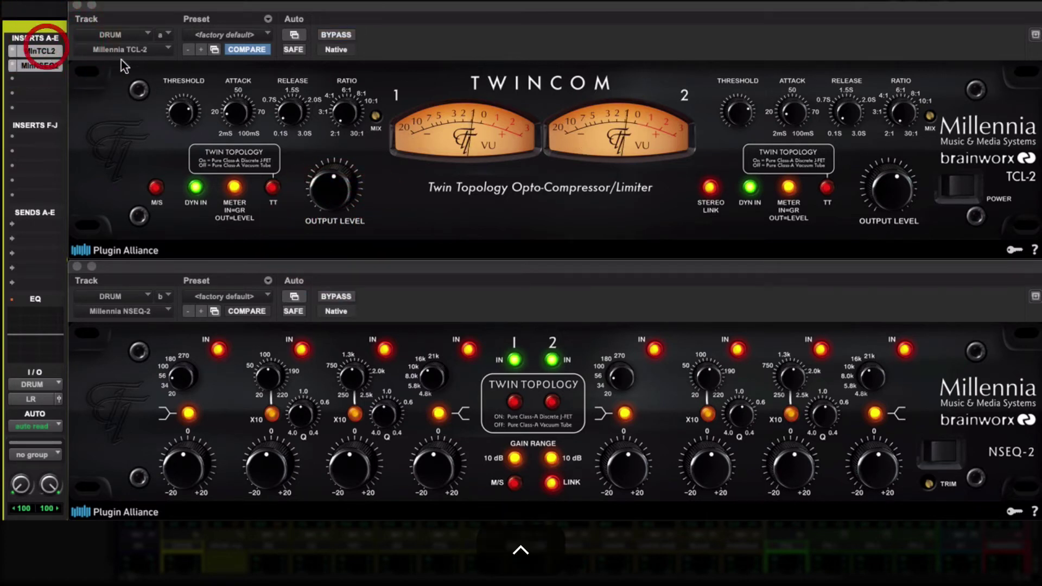
# Readjust the TCL-2 channel 1 attack time.
pyautogui.click(231, 116)
pyautogui.moveTo(232, 116); pyautogui.dragTo(245, 165)
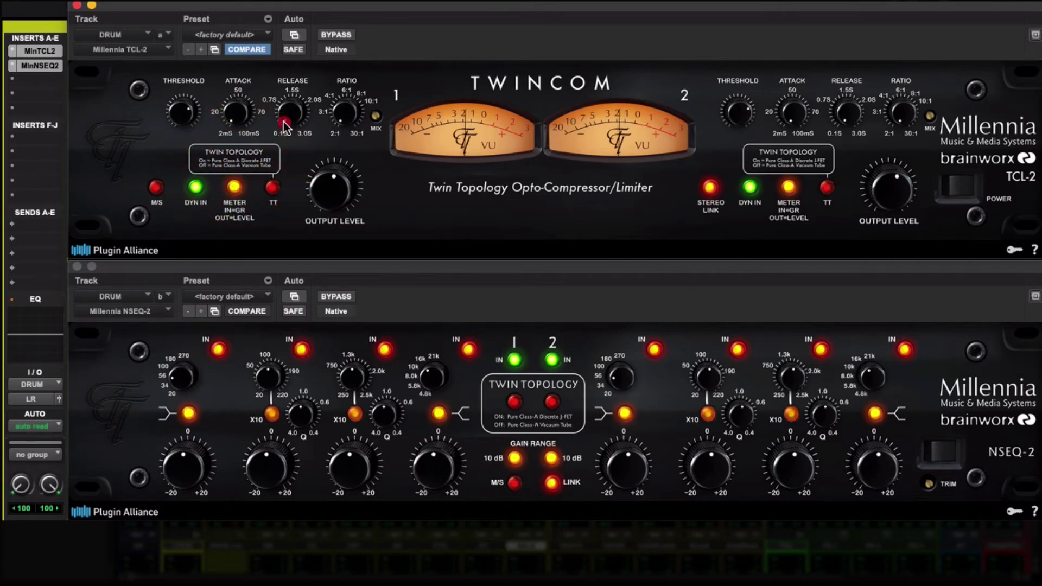
# Readjust the TCL-2 channel 1 release time and check the drums against the bypassed inserts.
pyautogui.moveTo(283, 125); pyautogui.dragTo(289, 150)
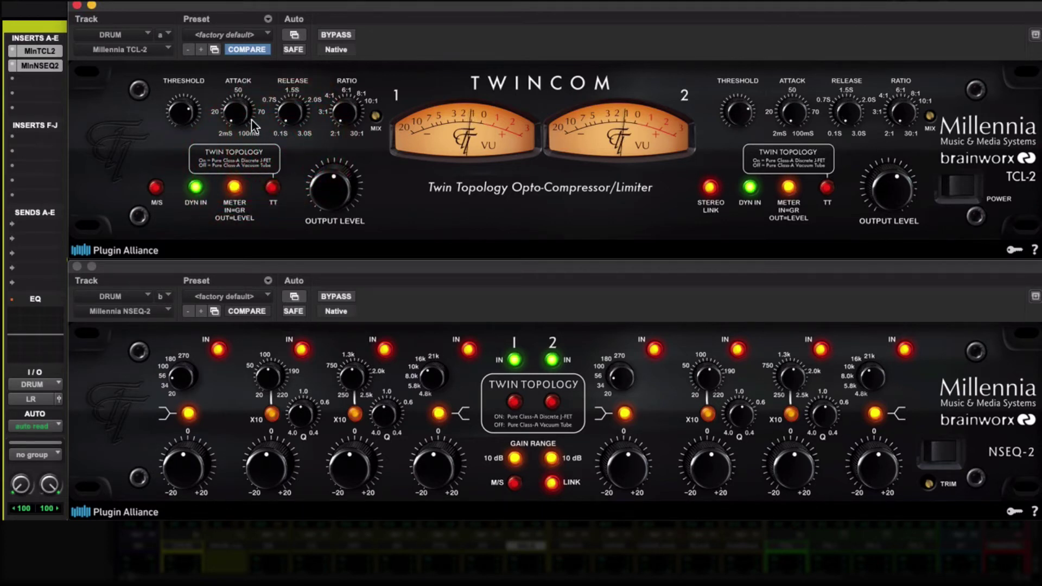
pyautogui.click(32, 53)
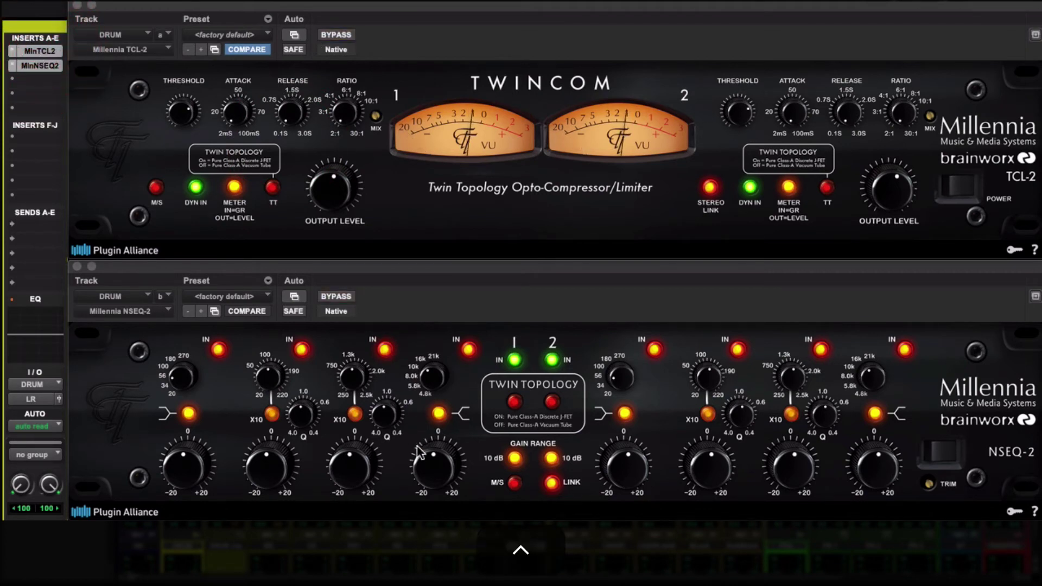
# Boost the NSEQ-2 high shelf on the drums, adjust its corner frequency, and ease the gain back slightly.
pyautogui.moveTo(430, 477); pyautogui.dragTo(432, 454)
pyautogui.moveTo(421, 388); pyautogui.dragTo(422, 427)
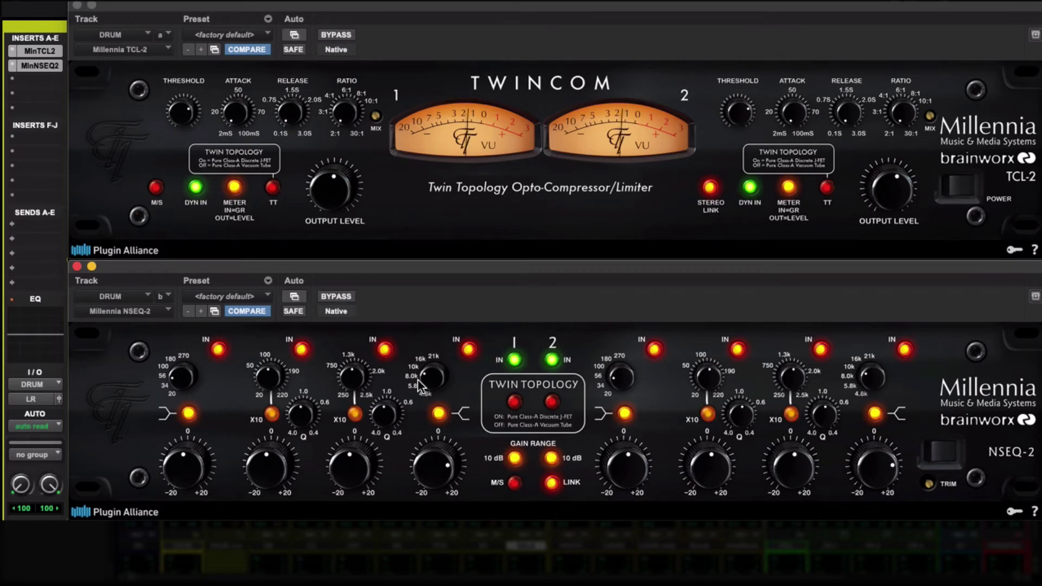
pyautogui.moveTo(414, 470); pyautogui.dragTo(414, 473)
# Boost the NSEQ-2 upper-mid band on channel 1 and fine-tune its gain and frequency.
pyautogui.moveTo(349, 456); pyautogui.dragTo(350, 426)
pyautogui.moveTo(349, 384)
pyautogui.mouseDown()
pyautogui.moveTo(352, 337)
pyautogui.moveTo(349, 349)
pyautogui.mouseUp()
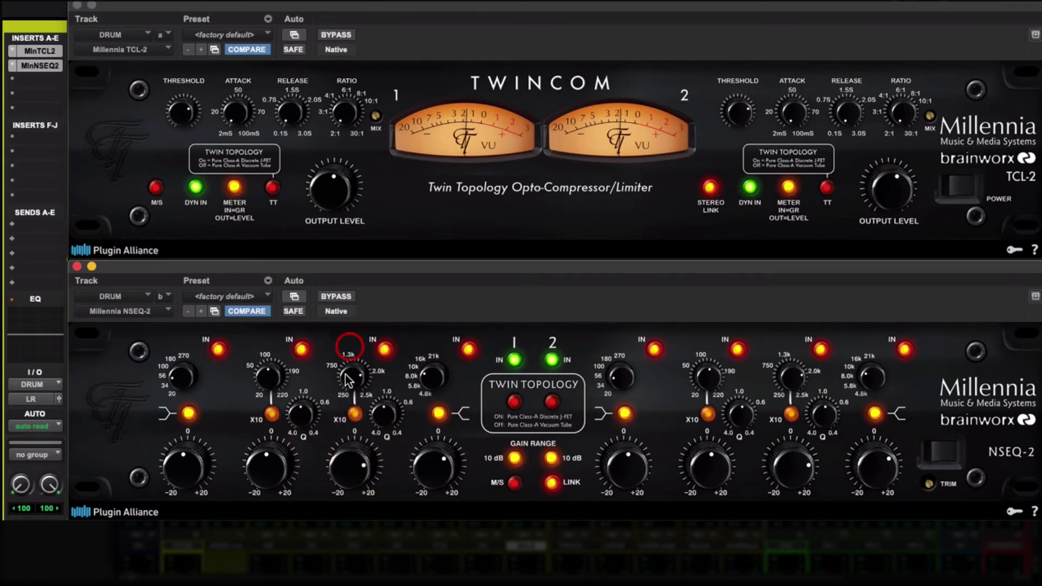
pyautogui.click(374, 441)
pyautogui.moveTo(374, 440)
pyautogui.mouseDown()
pyautogui.moveTo(377, 477)
pyautogui.moveTo(386, 411)
pyautogui.moveTo(377, 416)
pyautogui.mouseUp()
pyautogui.moveTo(350, 461)
pyautogui.mouseDown()
pyautogui.moveTo(344, 535)
pyautogui.moveTo(348, 465)
pyautogui.mouseUp()
pyautogui.moveTo(353, 362); pyautogui.dragTo(354, 365)
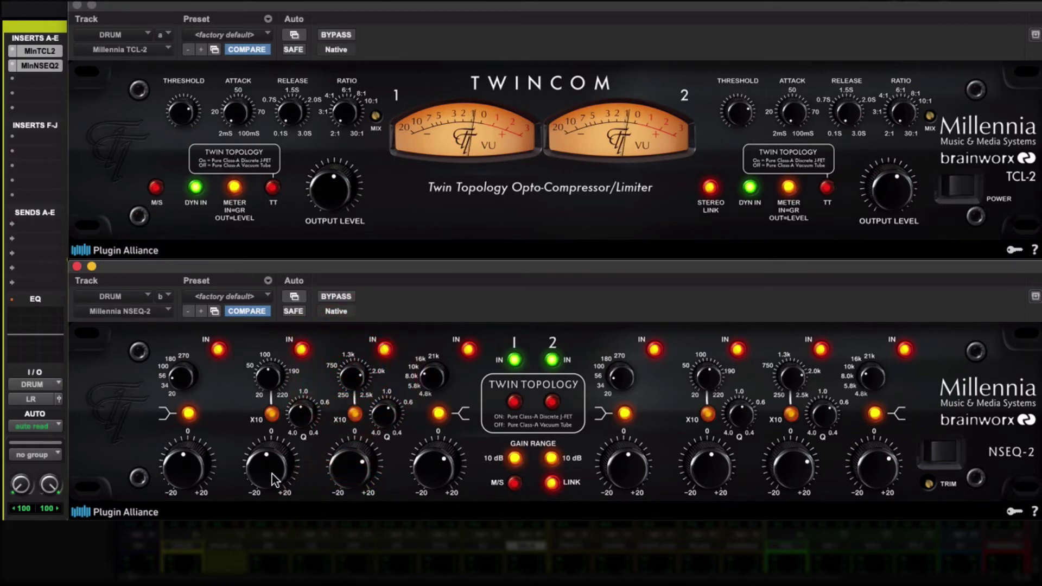
# Boost the NSEQ-2 low-mid band strongly, and compare the equalizer's J-FET topology with vacuum tube.
pyautogui.moveTo(272, 473); pyautogui.dragTo(282, 433)
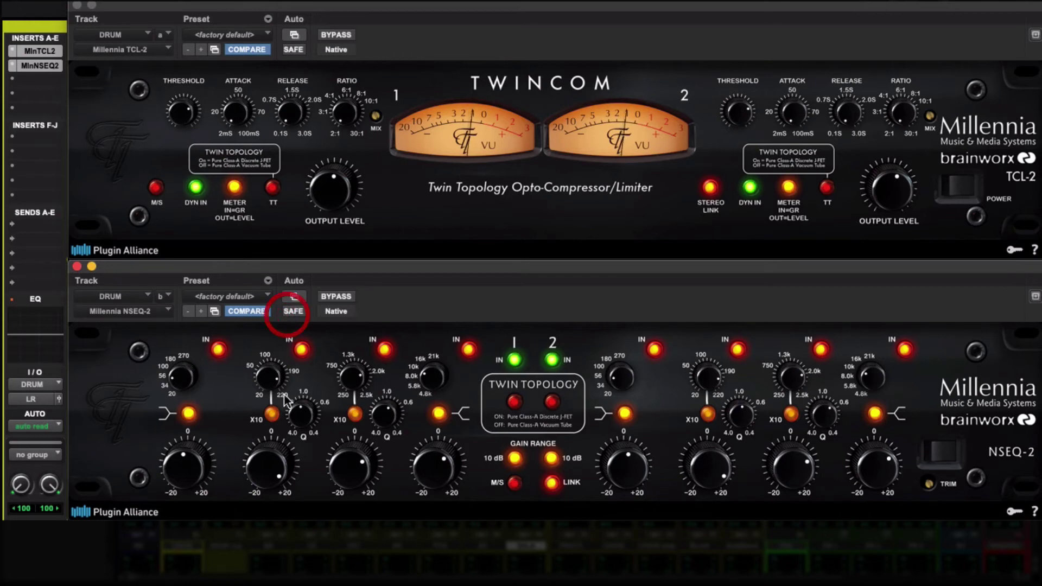
pyautogui.moveTo(264, 461); pyautogui.dragTo(273, 429)
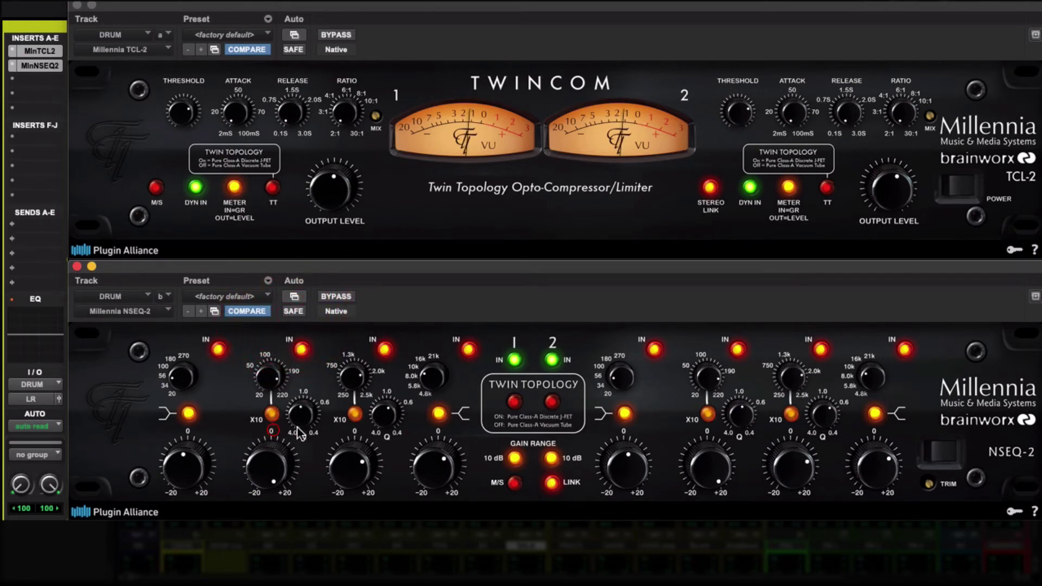
pyautogui.click(515, 404)
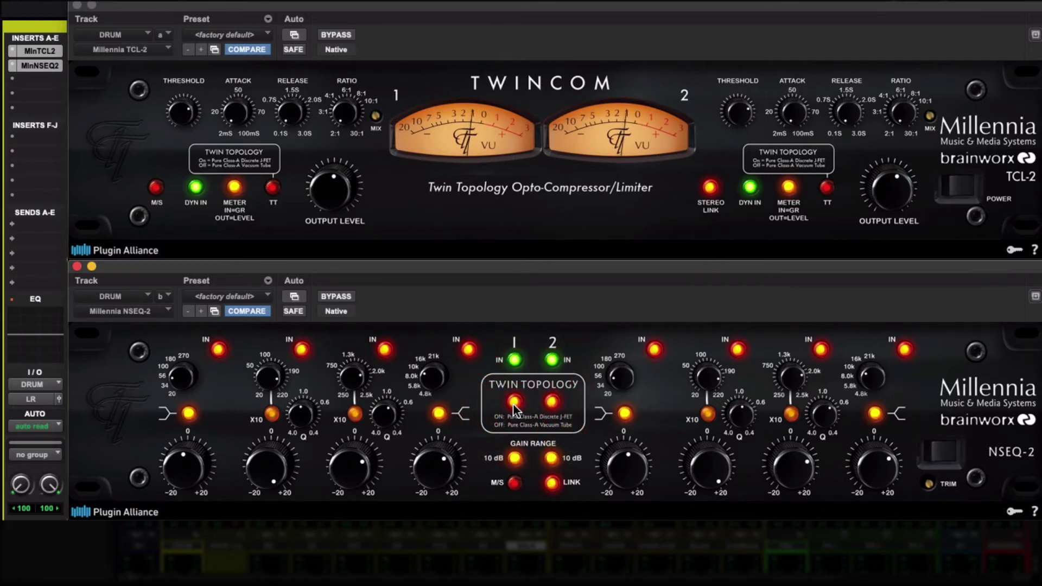
pyautogui.click(513, 403)
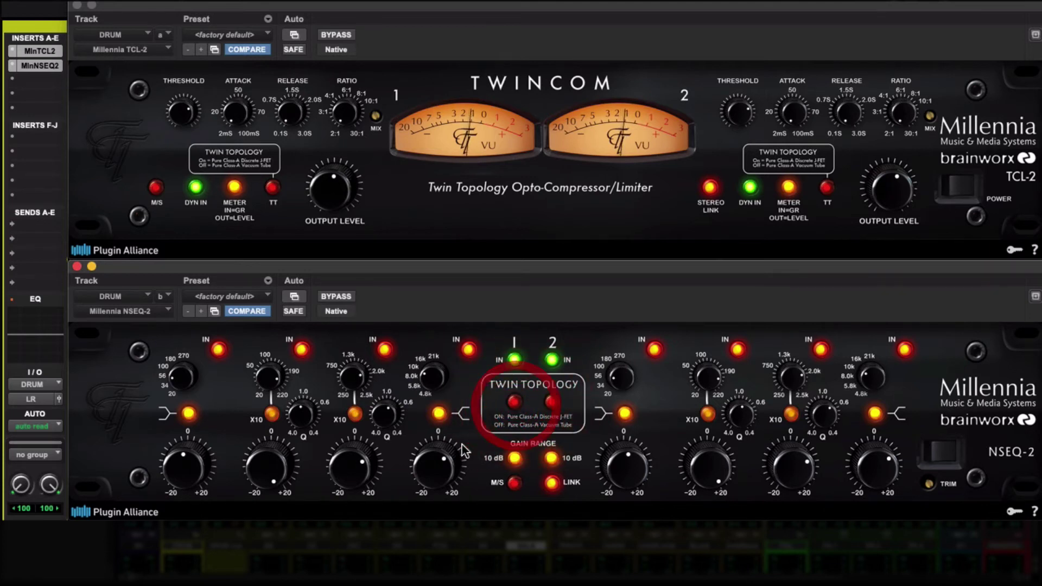
# Reduce the low-mid gain and raise the high shelf on the NSEQ-2, comparing J-FET and vacuum tube again.
pyautogui.moveTo(264, 466); pyautogui.dragTo(251, 490)
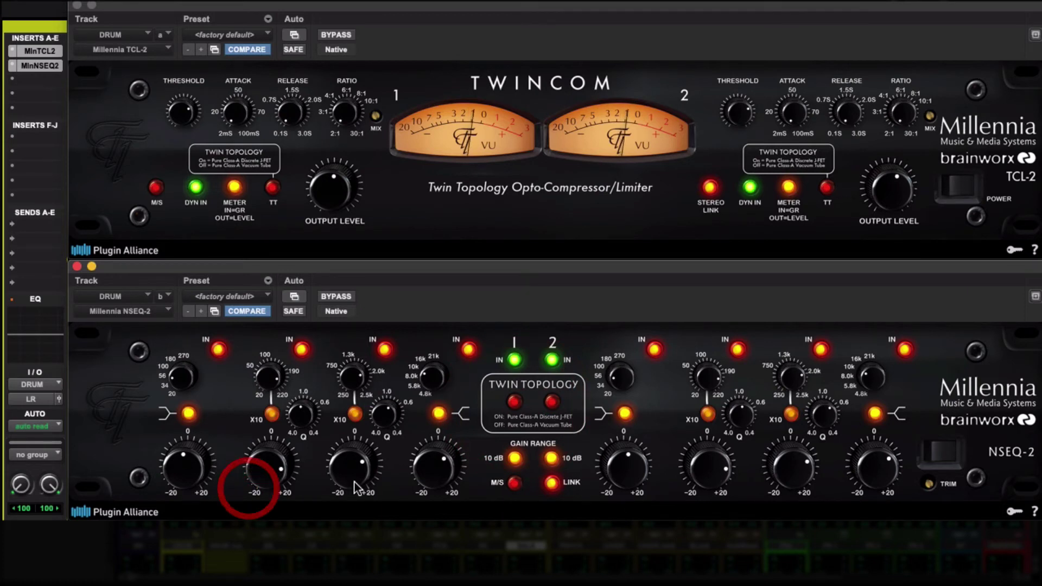
pyautogui.moveTo(422, 465); pyautogui.dragTo(424, 469)
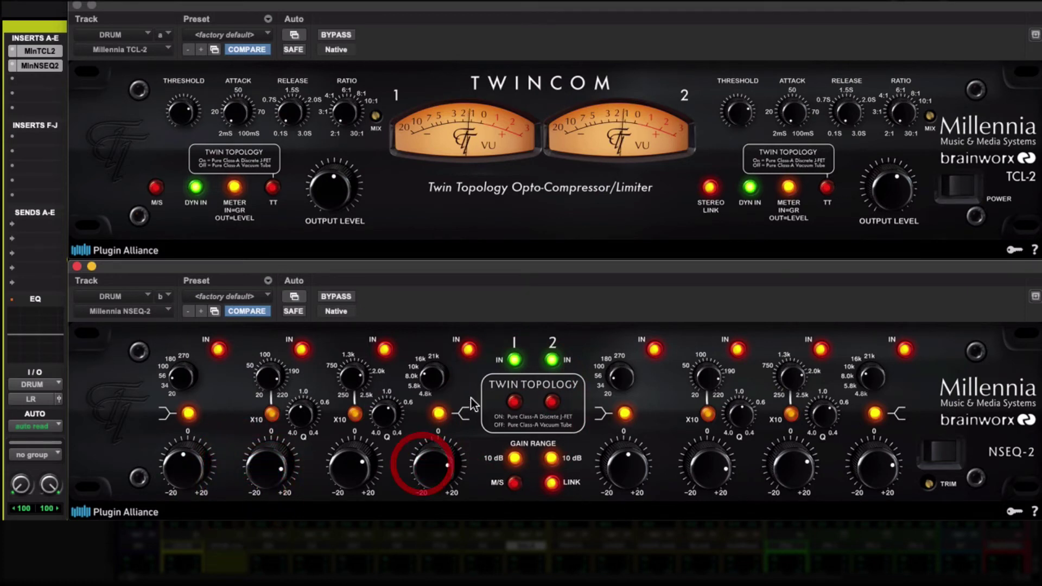
pyautogui.click(514, 402)
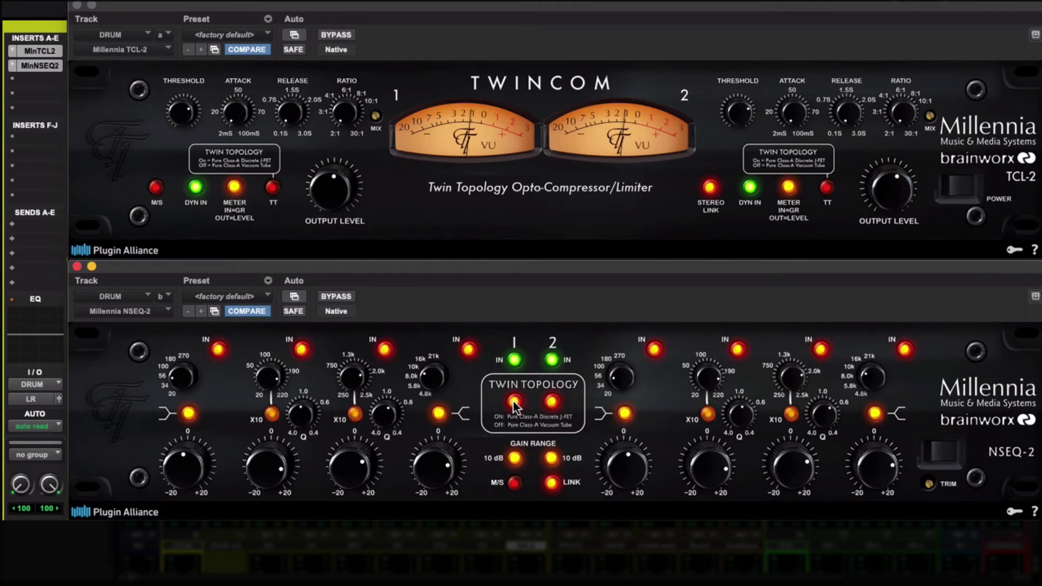
pyautogui.click(512, 402)
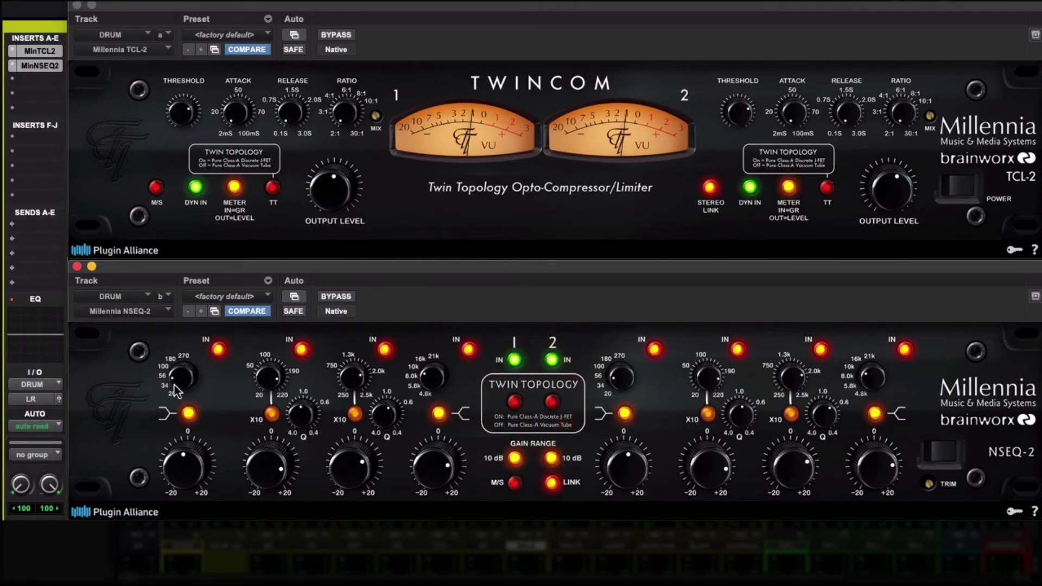
# Boost the NSEQ-2 low shelf, and switch both the NSEQ-2 and the TCL-2 to the J-FET topology.
pyautogui.moveTo(173, 478)
pyautogui.mouseDown()
pyautogui.moveTo(181, 448)
pyautogui.moveTo(186, 471)
pyautogui.mouseUp()
pyautogui.click(514, 402)
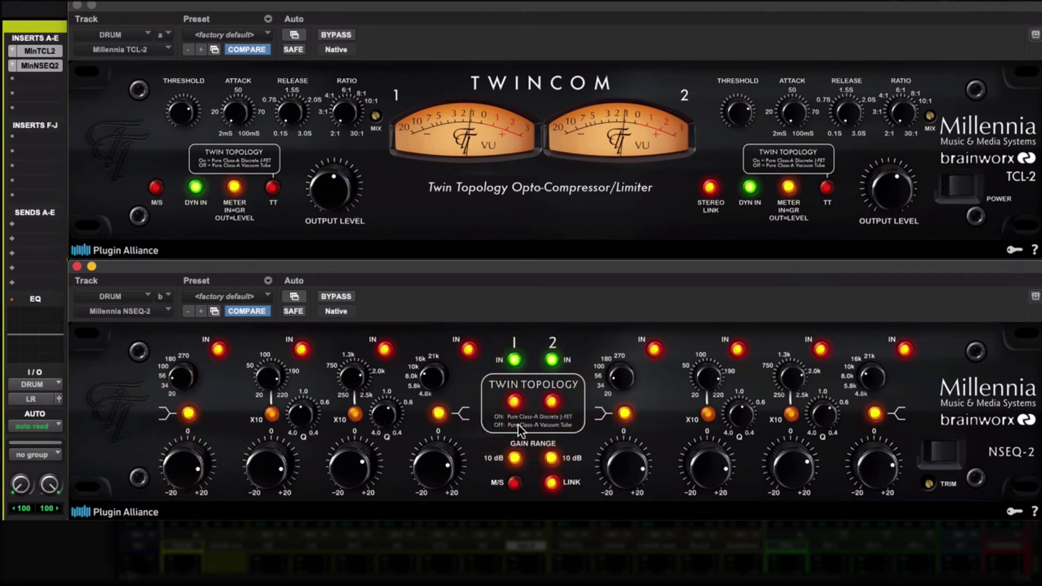
pyautogui.click(272, 188)
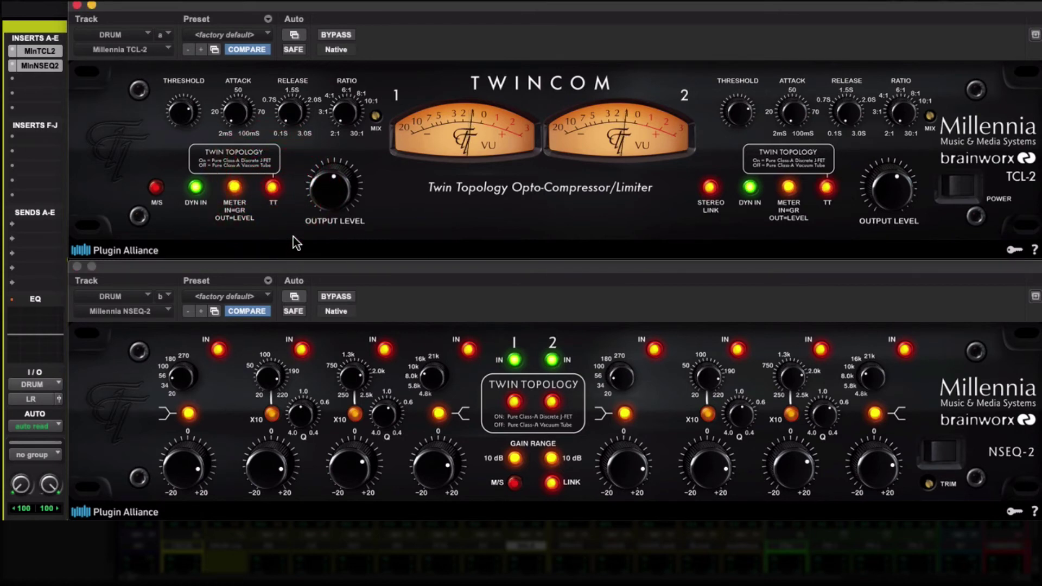
# Lower the NSEQ-2 trim to about -2.1 dB, comparing the drums with both inserts bypassed and active.
pyautogui.keyDown('super'); pyautogui.click(41, 50); pyautogui.keyUp('super')
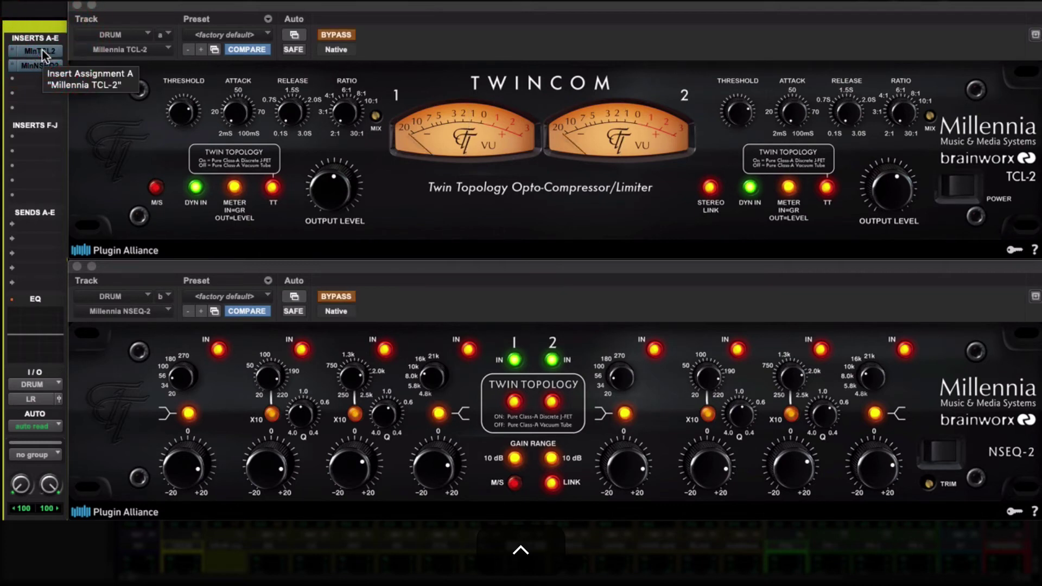
pyautogui.keyDown('super'); pyautogui.click(41, 50); pyautogui.keyUp('super')
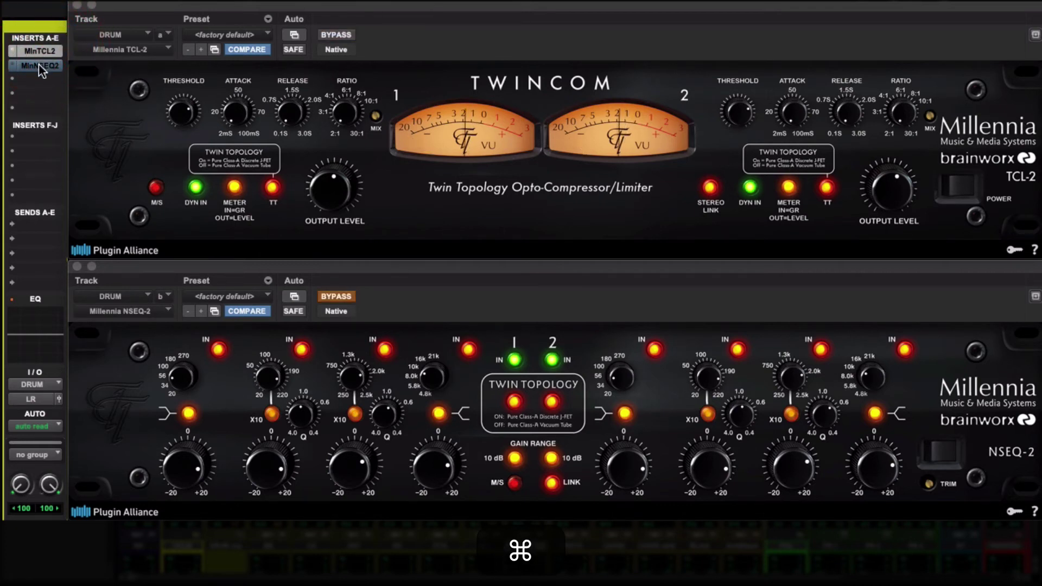
pyautogui.keyDown('super'); pyautogui.click(38, 64); pyautogui.keyUp('super')
pyautogui.moveTo(929, 484); pyautogui.dragTo(931, 496)
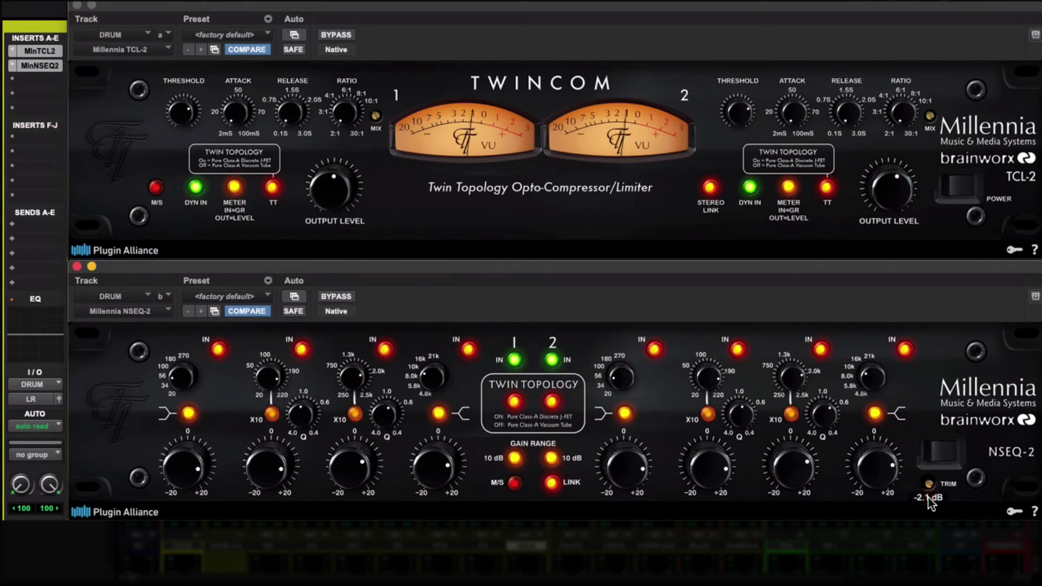
pyautogui.keyDown('shift'); pyautogui.keyDown('super'); pyautogui.click(41, 51); pyautogui.keyUp('super'); pyautogui.keyUp('shift')
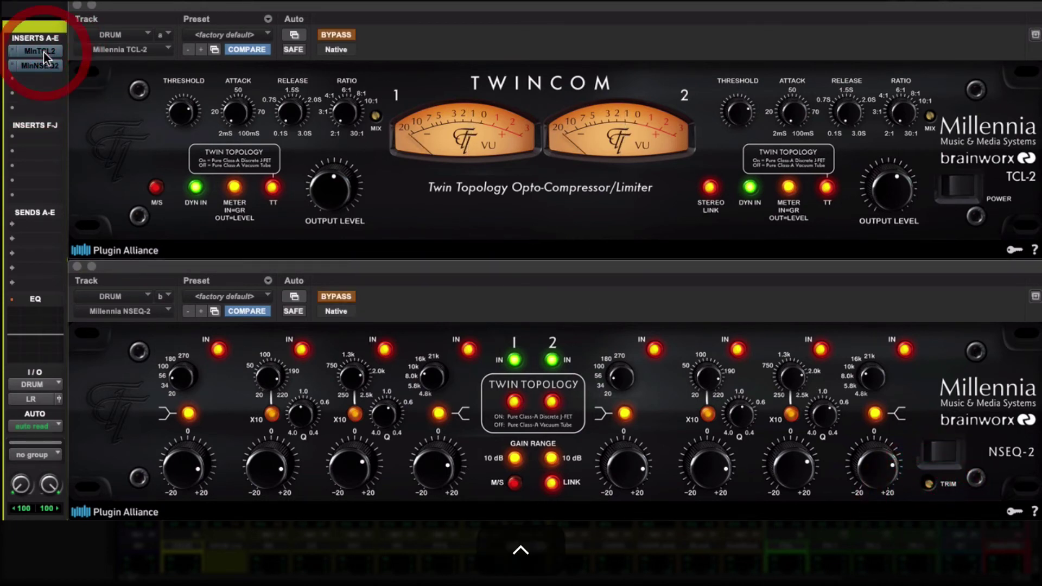
pyautogui.keyDown('shift'); pyautogui.keyDown('super'); pyautogui.click(43, 53); pyautogui.keyUp('super'); pyautogui.keyUp('shift')
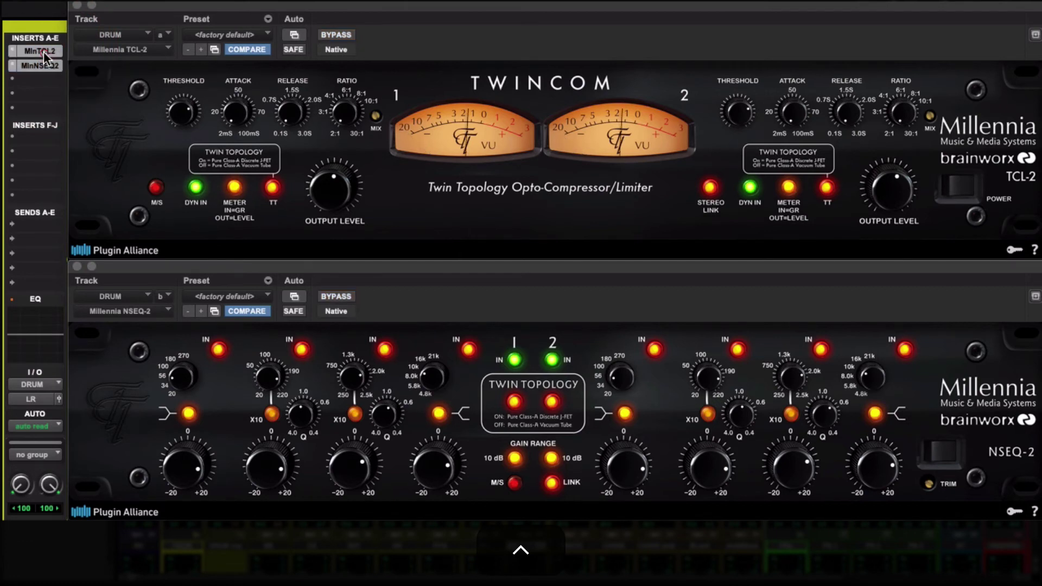
# Ease back the NSEQ-2 low-shelf boost and compare the drums with both inserts bypassed.
pyautogui.moveTo(172, 480)
pyautogui.mouseDown()
pyautogui.moveTo(175, 494)
pyautogui.moveTo(167, 486)
pyautogui.mouseUp()
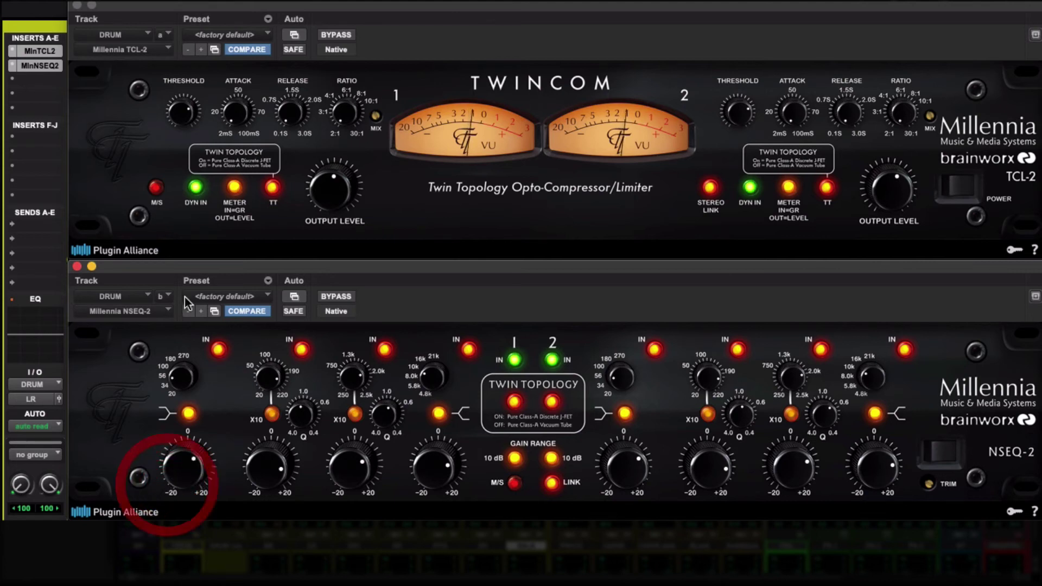
pyautogui.keyDown('shift'); pyautogui.keyDown('super'); pyautogui.click(37, 52); pyautogui.keyUp('super'); pyautogui.keyUp('shift')
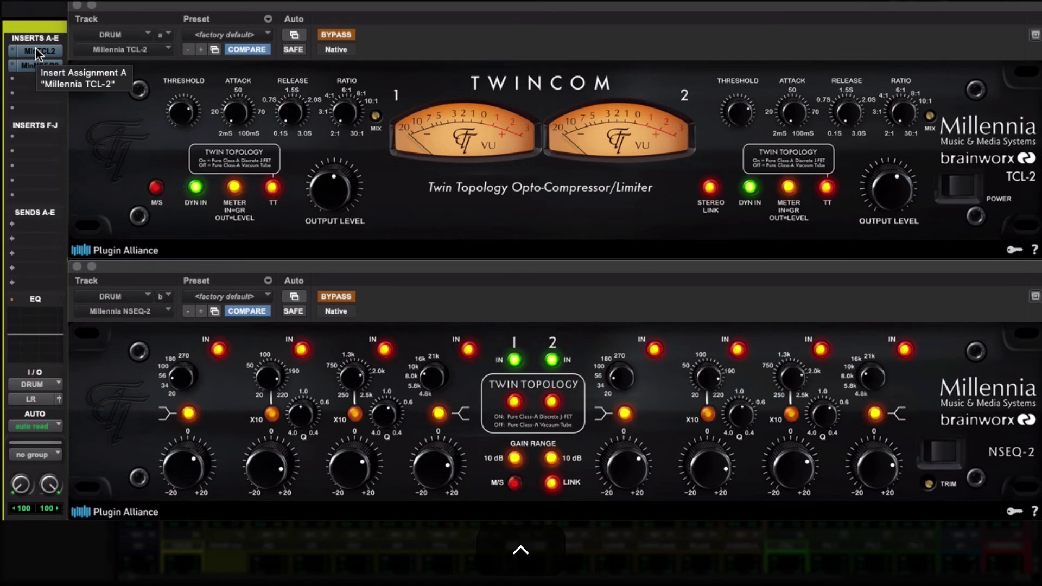
pyautogui.keyDown('shift'); pyautogui.keyDown('super'); pyautogui.click(37, 52); pyautogui.keyUp('super'); pyautogui.keyUp('shift')
# Return the TCL-2 and the NSEQ-2 to their vacuum tube topology.
pyautogui.click(272, 187)
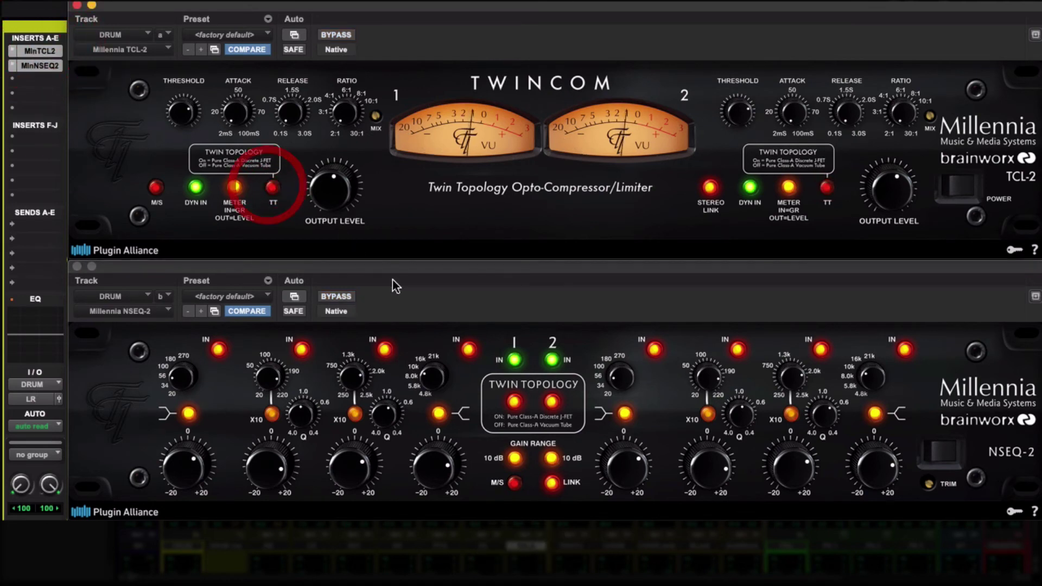
pyautogui.click(551, 400)
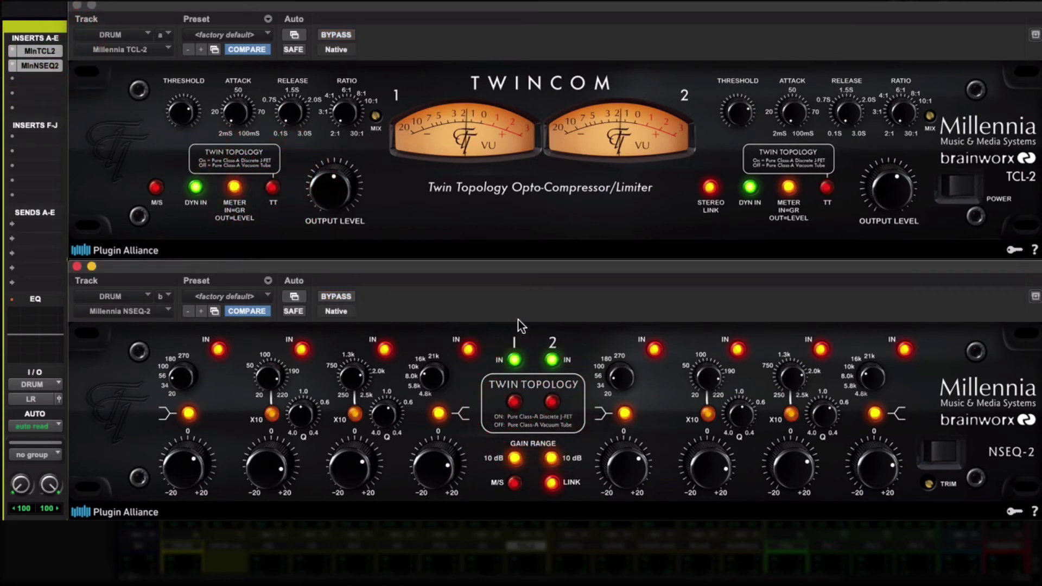
pyautogui.click(172, 129)
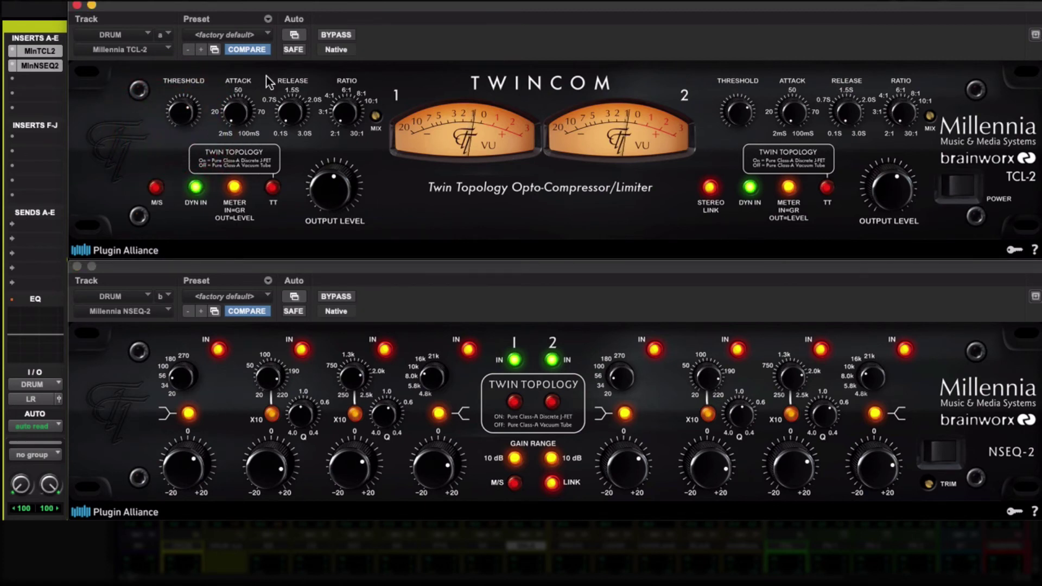
# Compare the drums with the TCL-2 and NSEQ-2 bypassed and re-enabled, first individually and again with both together.
pyautogui.keyDown('super'); pyautogui.click(45, 49); pyautogui.keyUp('super')
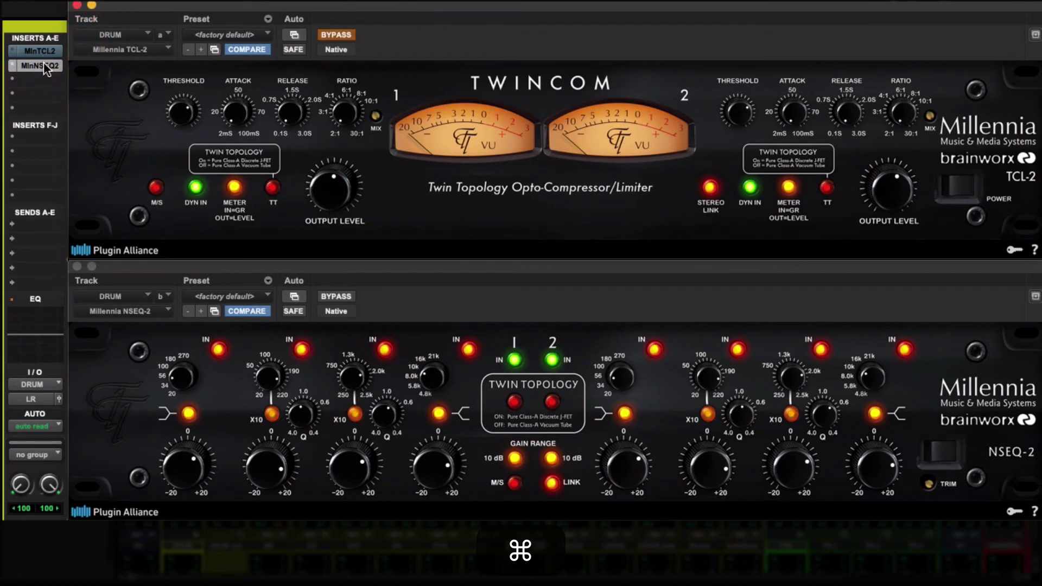
pyautogui.keyDown('super'); pyautogui.click(44, 64); pyautogui.keyUp('super')
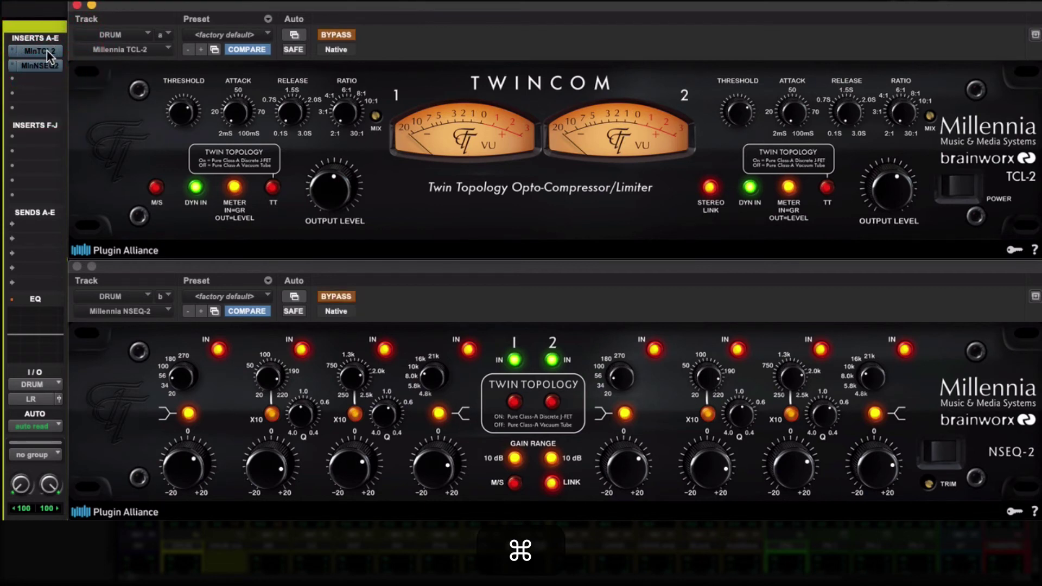
pyautogui.keyDown('super'); pyautogui.click(46, 51); pyautogui.keyUp('super')
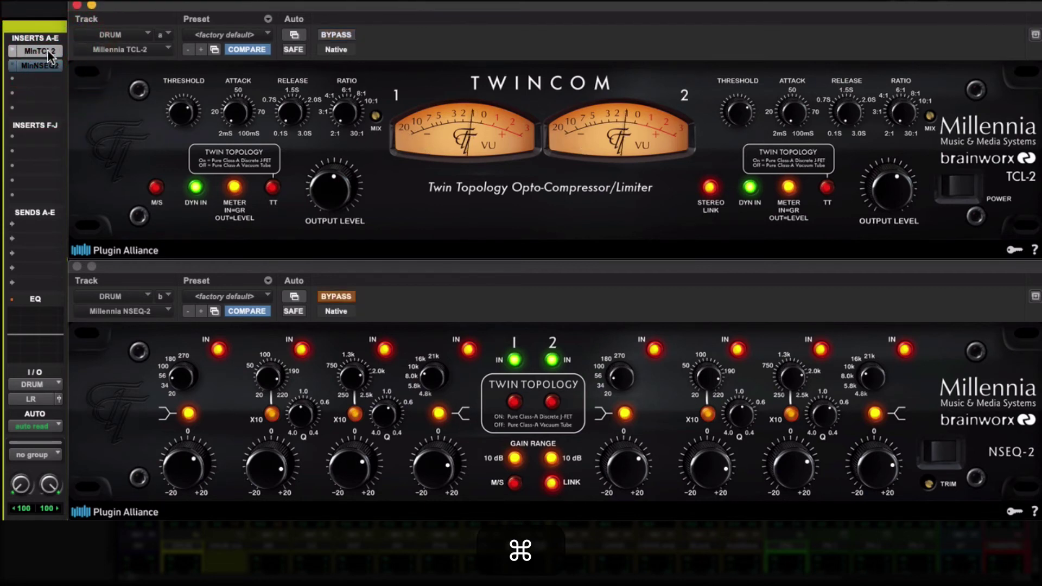
pyautogui.keyDown('super'); pyautogui.click(45, 65); pyautogui.keyUp('super')
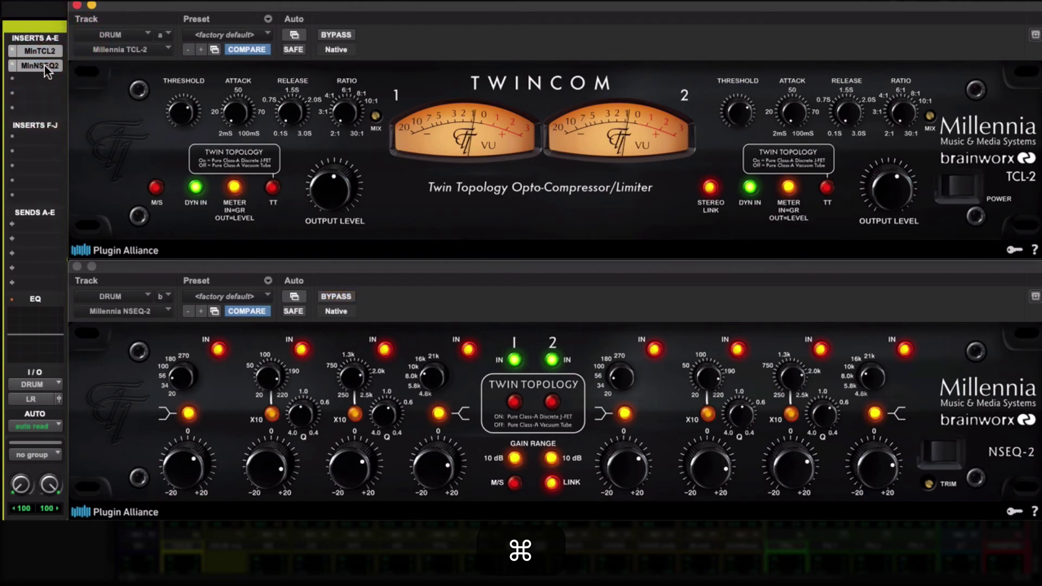
pyautogui.keyDown('ctrl'); pyautogui.keyDown('super'); pyautogui.click(44, 52); pyautogui.keyUp('super'); pyautogui.keyUp('ctrl')
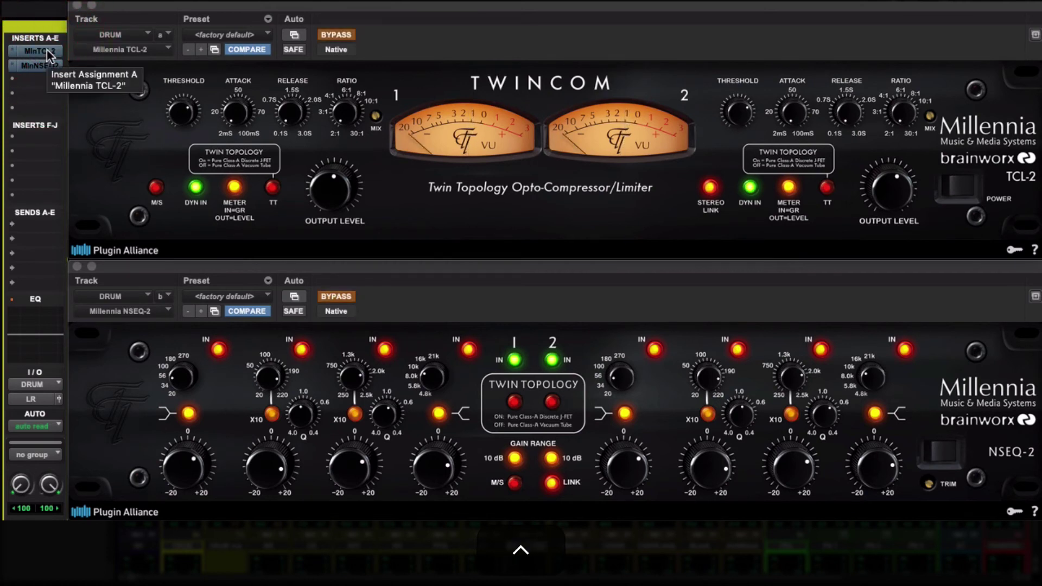
pyautogui.keyDown('ctrl'); pyautogui.keyDown('super'); pyautogui.click(48, 50); pyautogui.keyUp('super'); pyautogui.keyUp('ctrl')
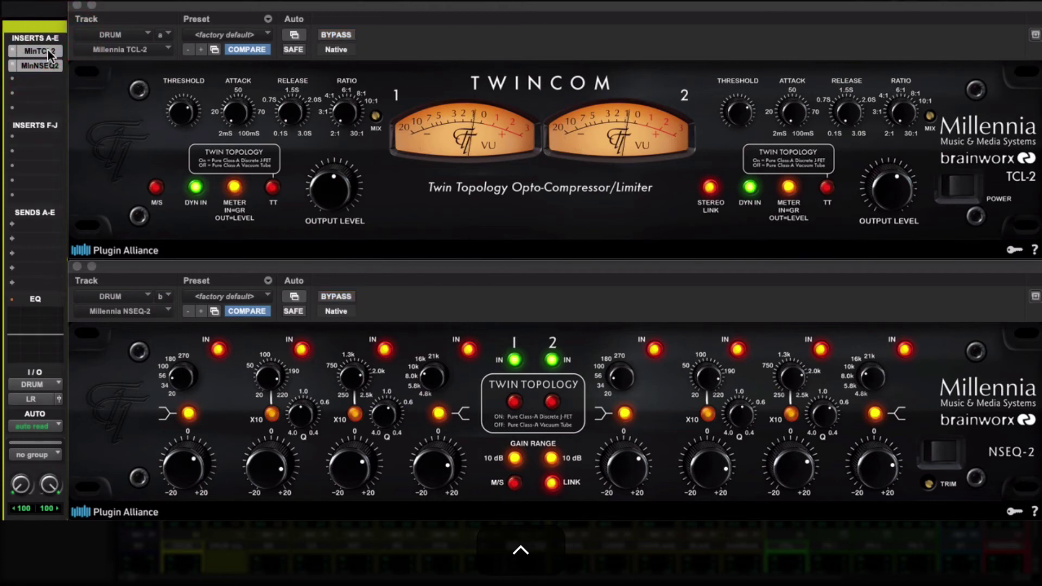
pyautogui.keyDown('ctrl'); pyautogui.keyDown('super'); pyautogui.click(48, 50); pyautogui.keyUp('super'); pyautogui.keyUp('ctrl')
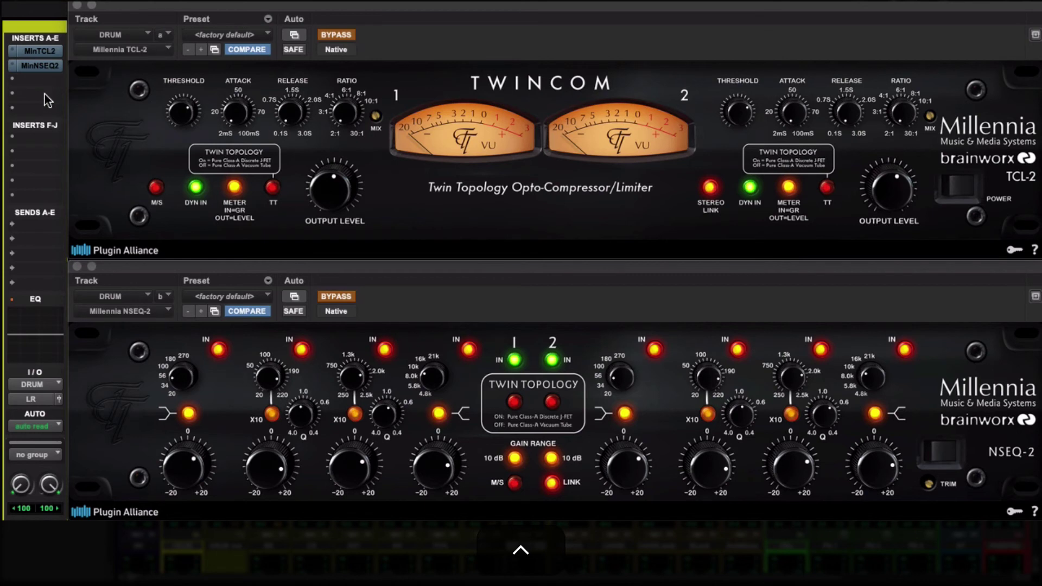
pyautogui.keyDown('ctrl'); pyautogui.keyDown('super'); pyautogui.click(47, 52); pyautogui.keyUp('super'); pyautogui.keyUp('ctrl')
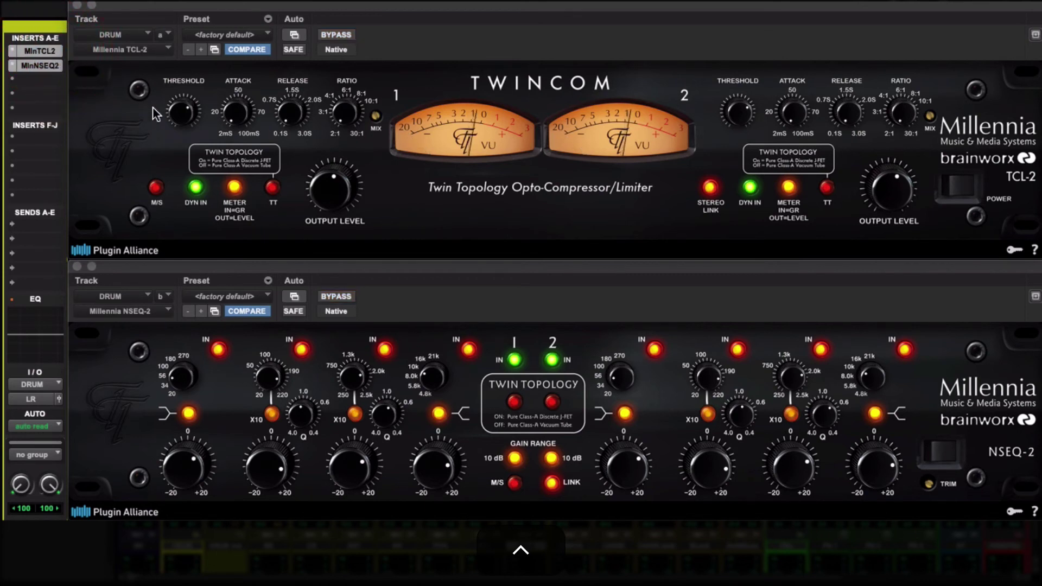
# Readjust the TCL-2 channel 1 attack time and power the compressor off for comparison.
pyautogui.click(232, 113)
pyautogui.moveTo(232, 113); pyautogui.dragTo(235, 98)
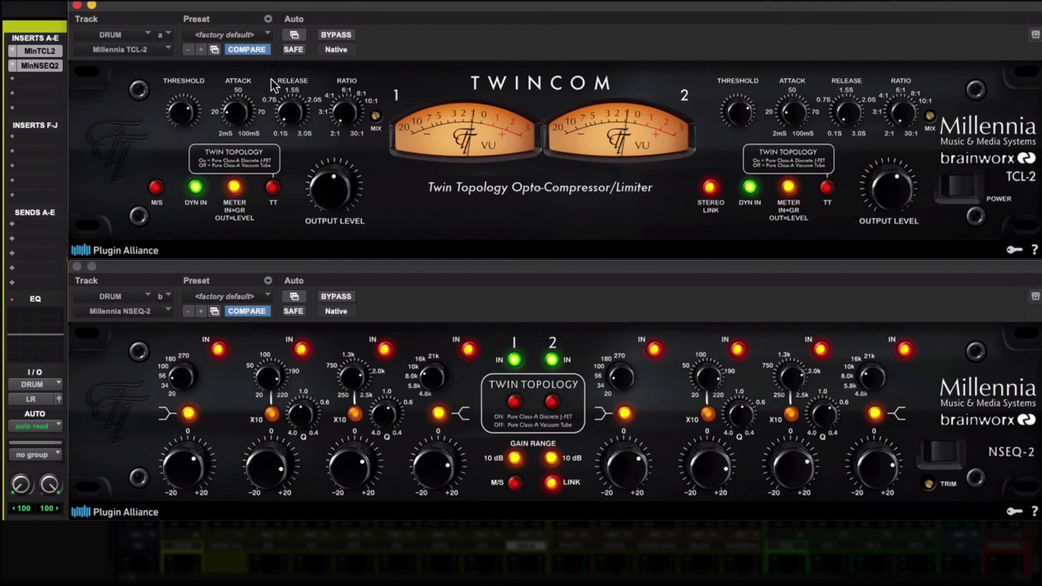
pyautogui.click(954, 190)
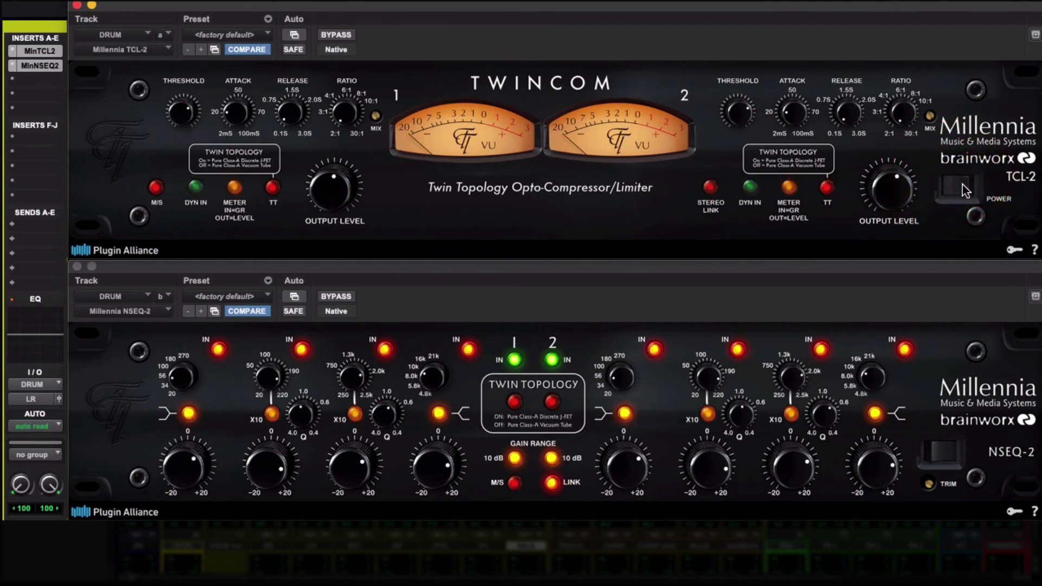
# Power the TCL-2 back on and compare the drums with both inserts bypassed and re-enabled.
pyautogui.click(965, 189)
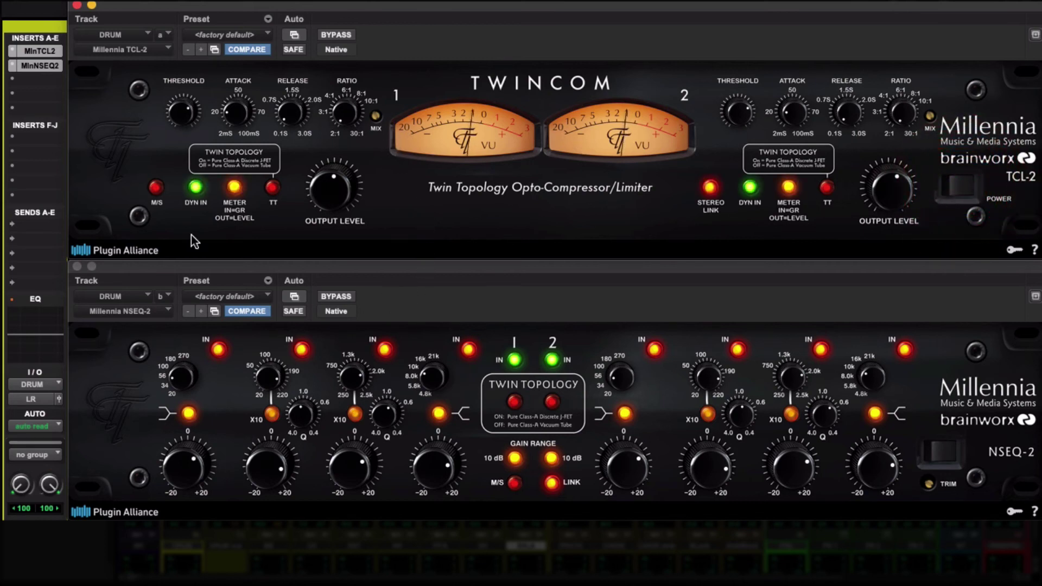
pyautogui.click(40, 52)
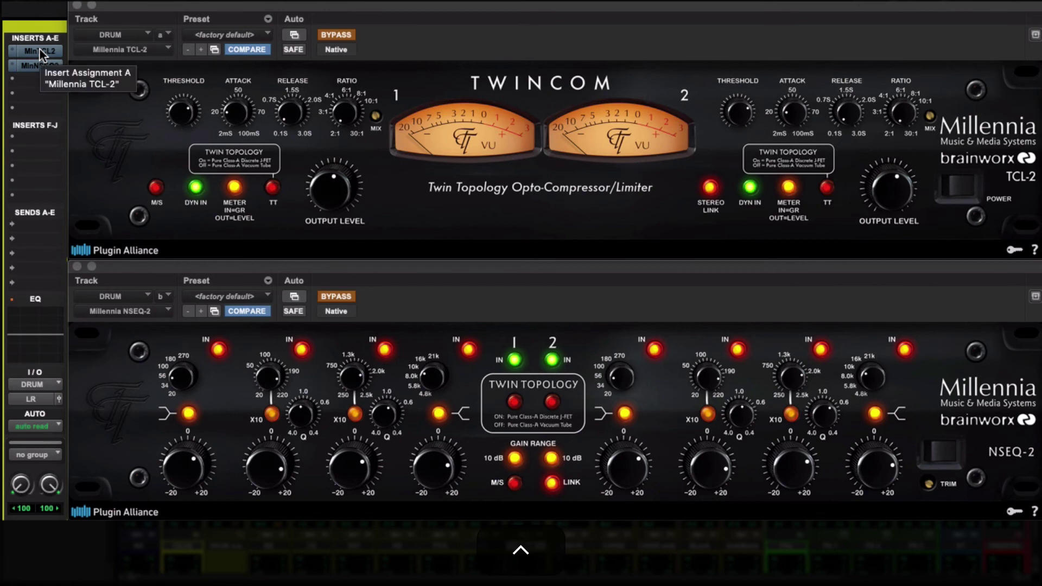
pyautogui.click(40, 52)
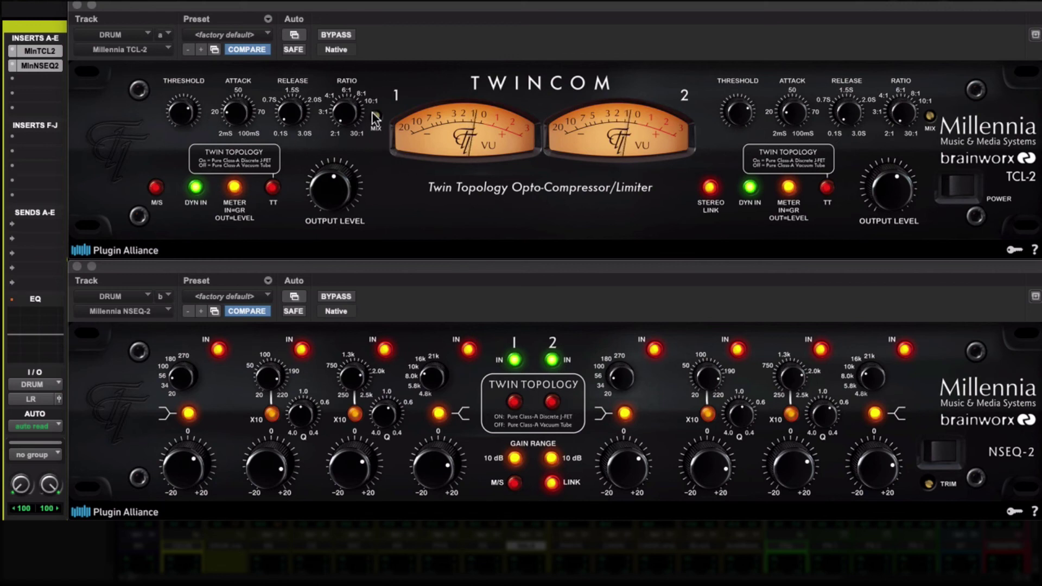
# Fine-tune the TCL-2 channel 1 ratio and compare the drums with the compressor powered off and on again.
pyautogui.click(339, 113)
pyautogui.moveTo(339, 113); pyautogui.dragTo(338, 99)
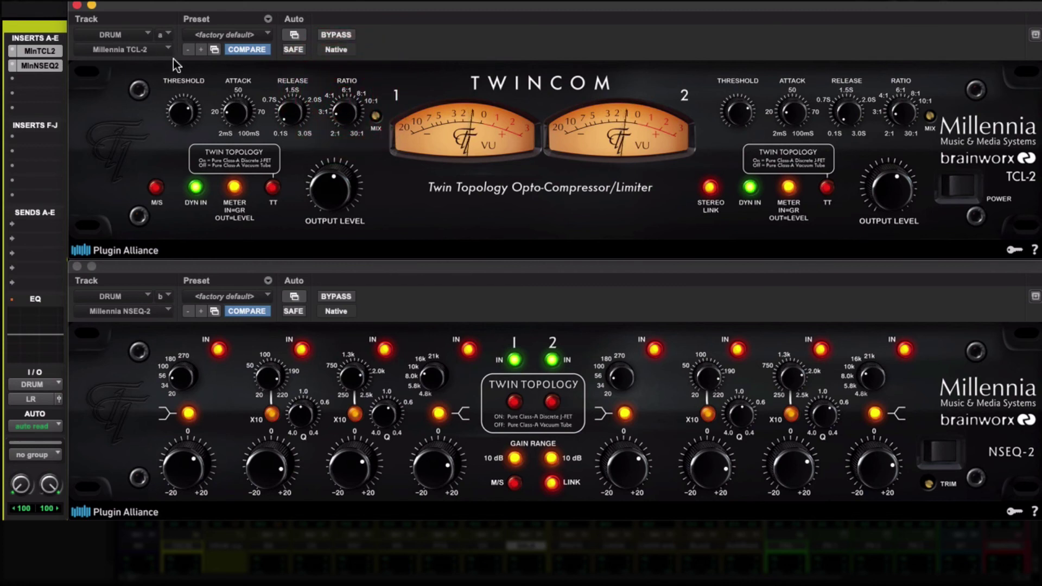
pyautogui.click(956, 188)
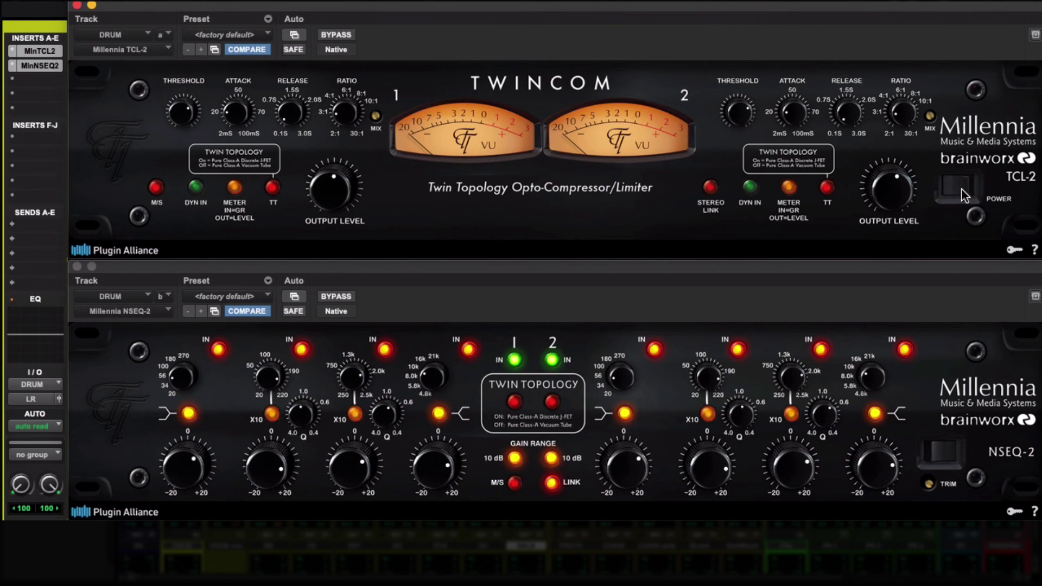
pyautogui.click(961, 191)
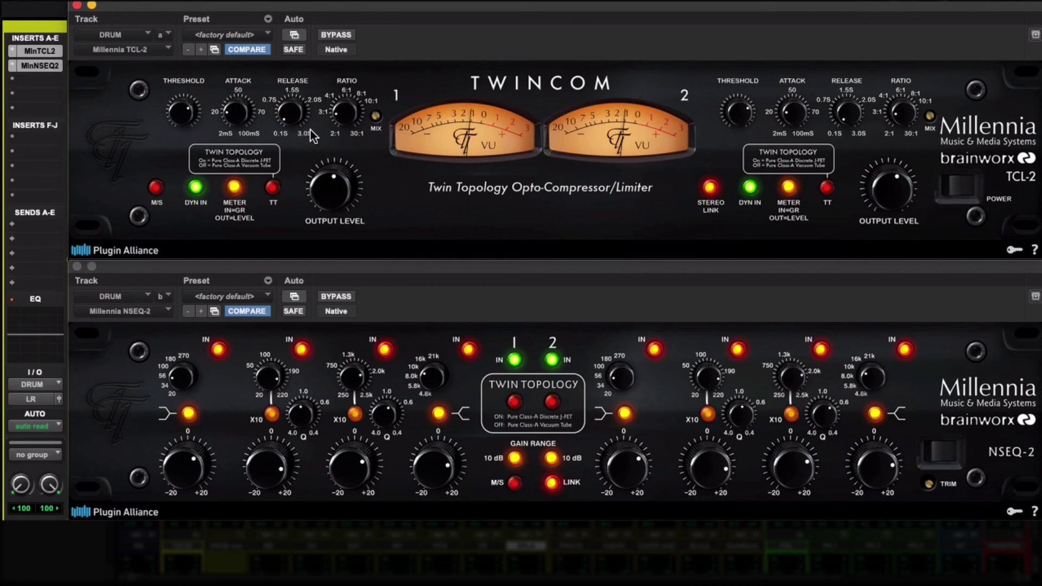
# Check the TCL-2 channel 1 output level by comparing the drums with the compressor alone and with both inserts bypassed and re-enabled.
pyautogui.keyDown('super'); pyautogui.click(40, 50); pyautogui.keyUp('super')
pyautogui.keyDown('super'); pyautogui.click(42, 51); pyautogui.keyUp('super')
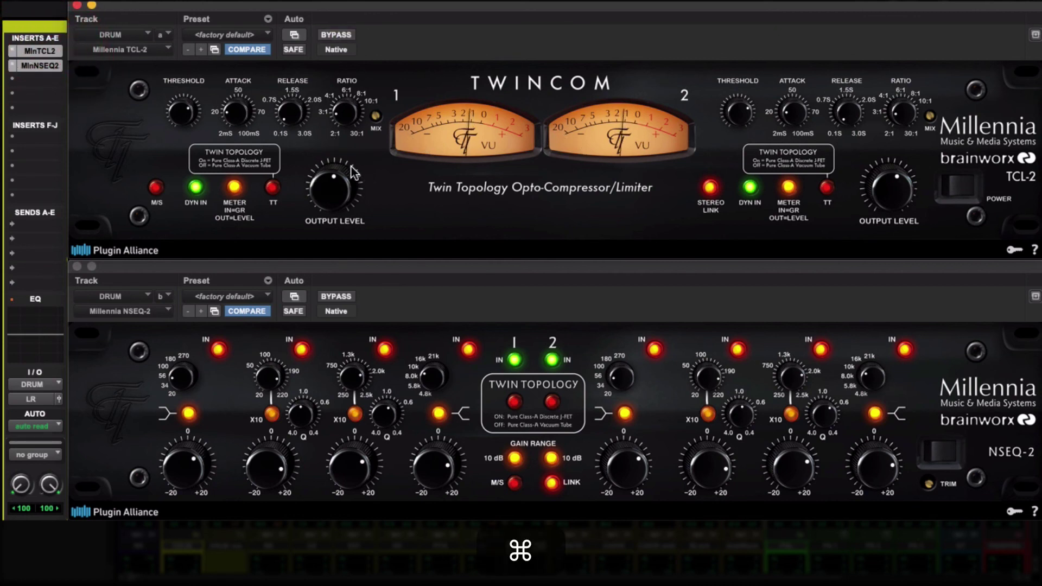
pyautogui.click(326, 188)
pyautogui.keyDown('super'); pyautogui.click(44, 51); pyautogui.keyUp('super')
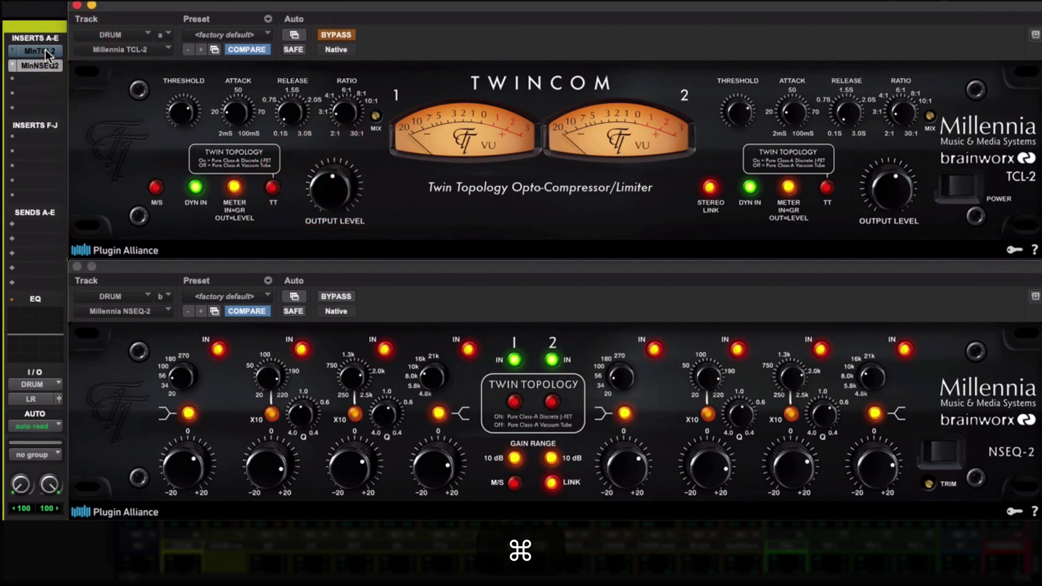
pyautogui.keyDown('super'); pyautogui.click(45, 50); pyautogui.keyUp('super')
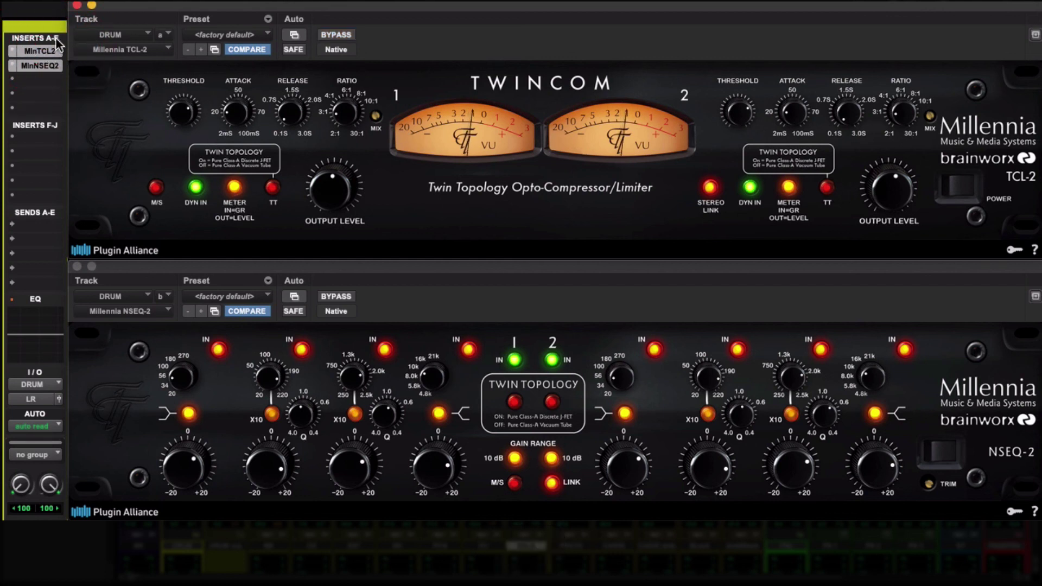
pyautogui.keyDown('ctrl'); pyautogui.click(39, 51); pyautogui.keyUp('ctrl')
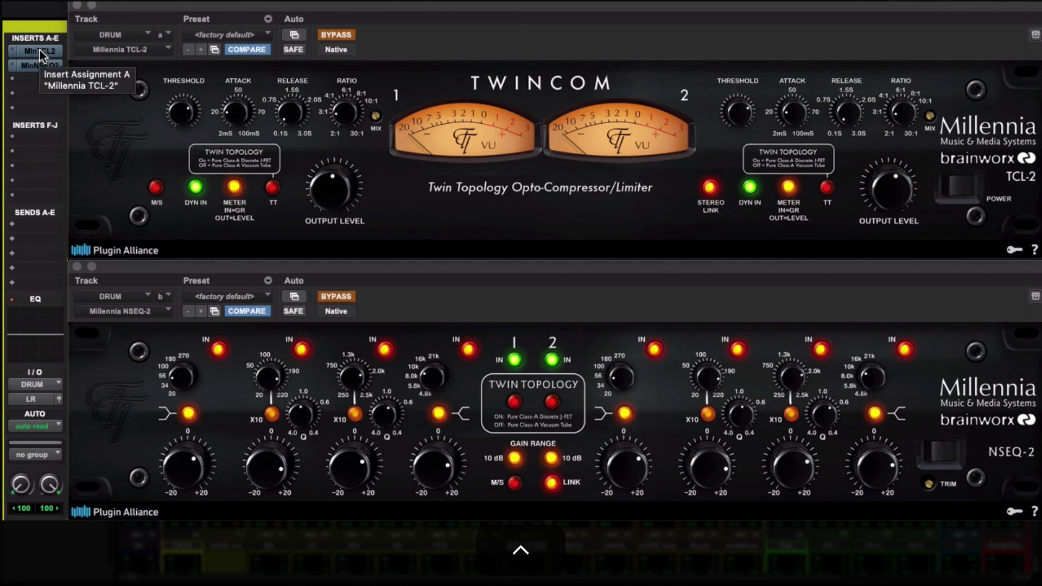
pyautogui.keyDown('ctrl'); pyautogui.click(40, 50); pyautogui.keyUp('ctrl')
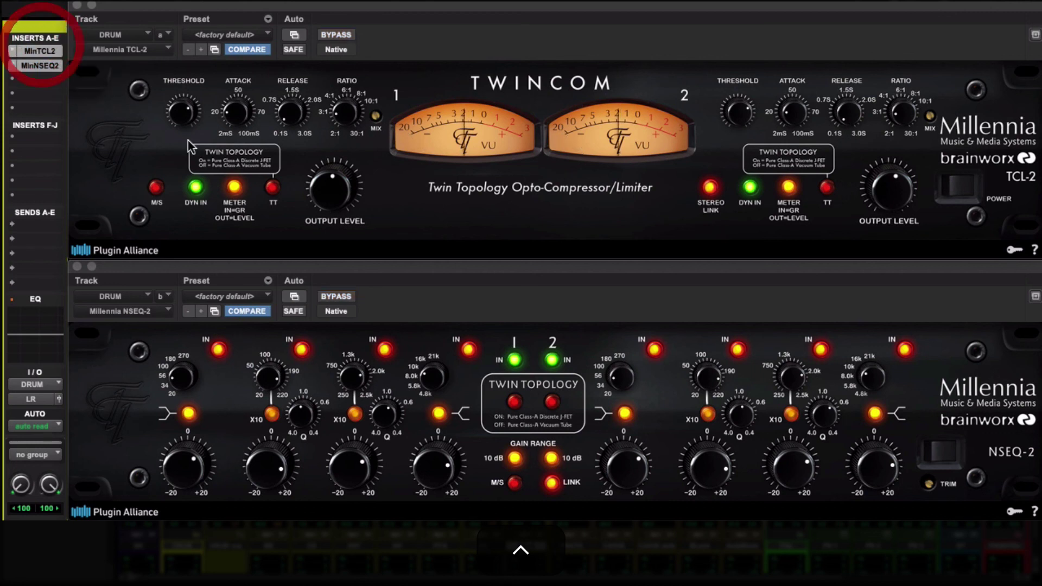
# Audition both units in discrete J-FET topology, return them to vacuum tube, and bypass both inserts for comparison.
pyautogui.click(272, 187)
pyautogui.click(514, 403)
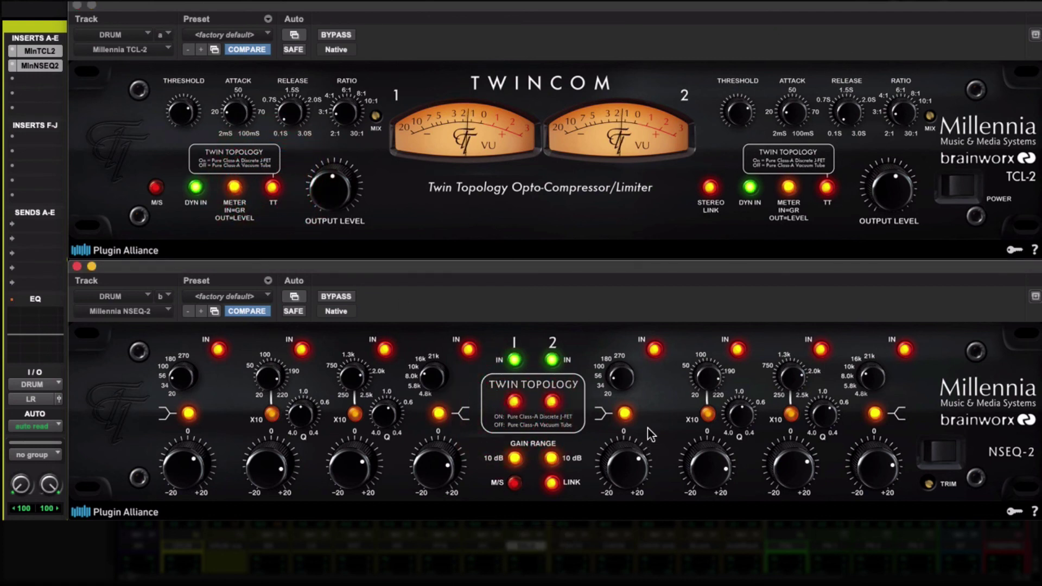
pyautogui.click(551, 402)
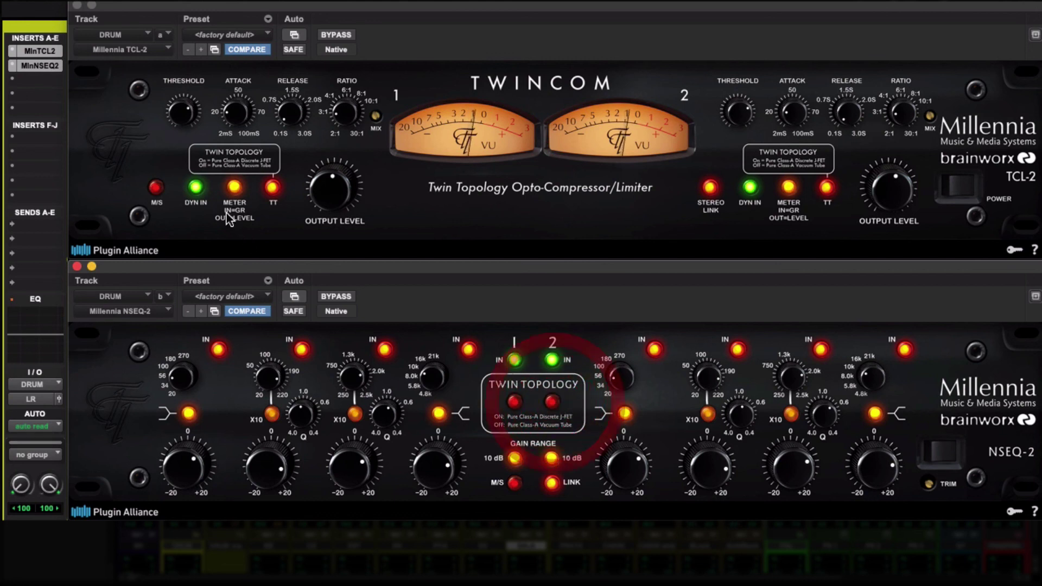
pyautogui.click(272, 187)
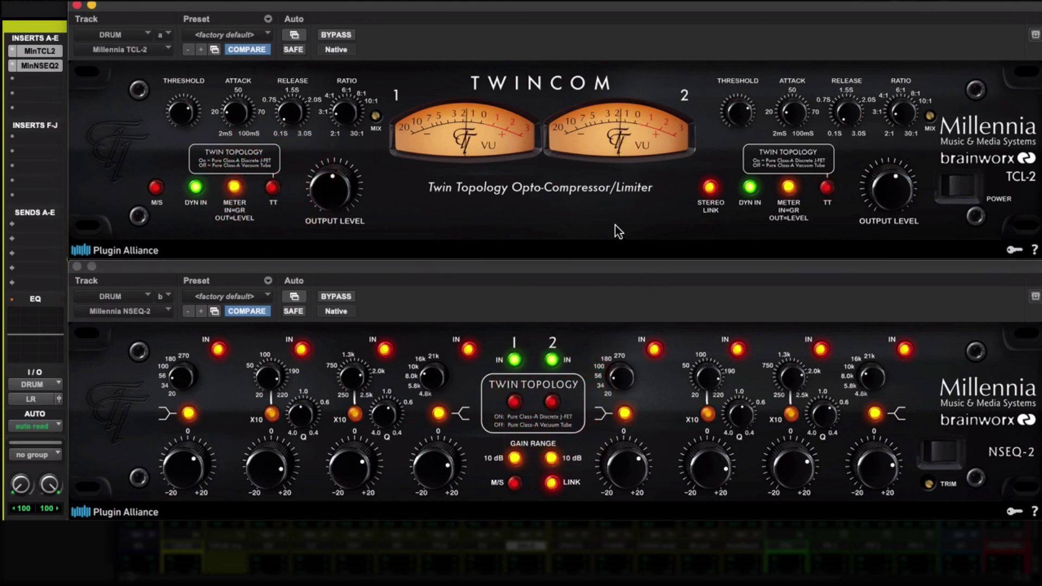
pyautogui.keyDown('shift'); pyautogui.keyDown('super'); pyautogui.click(34, 47); pyautogui.keyUp('super'); pyautogui.keyUp('shift')
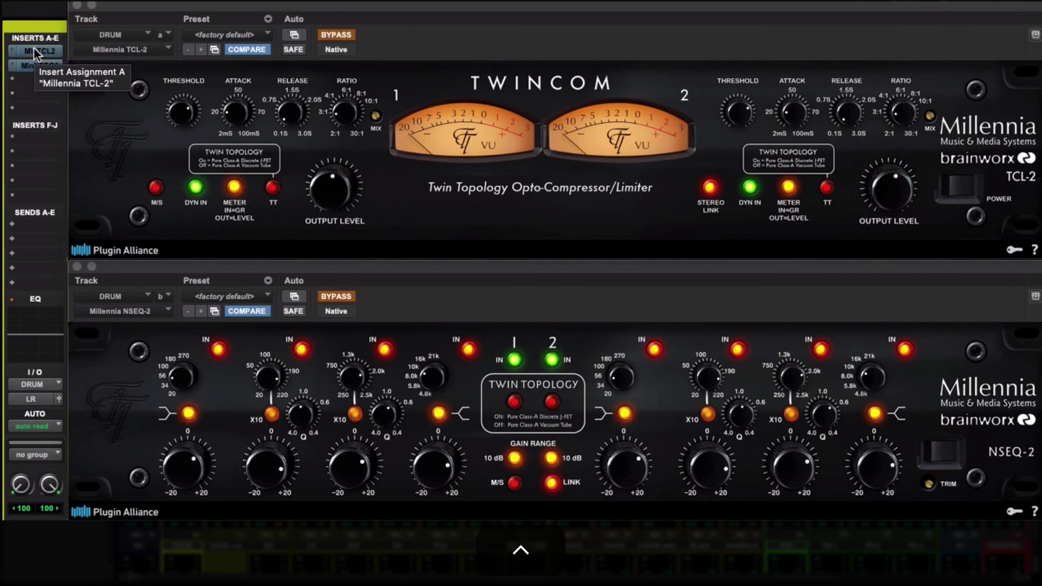